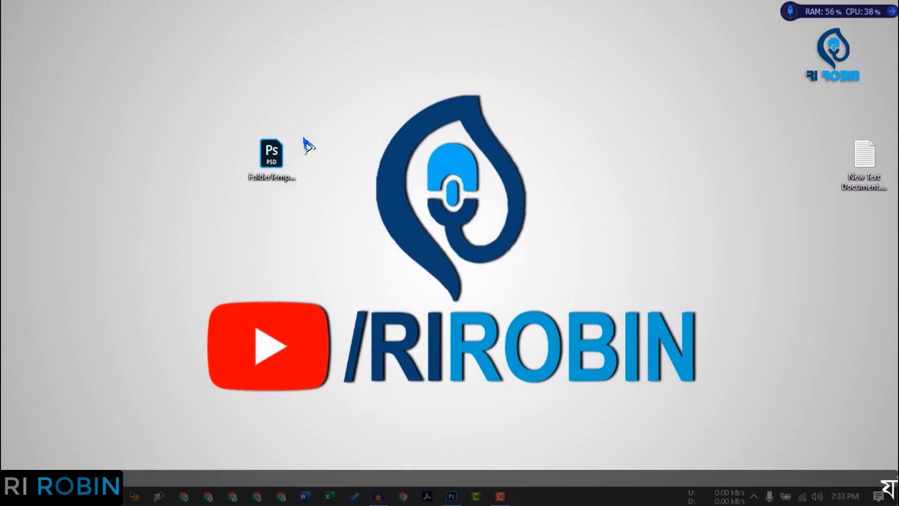
Move FolderTemplate.psd across the desktop and open it in Photoshop.
drag(271, 154, 628, 166)
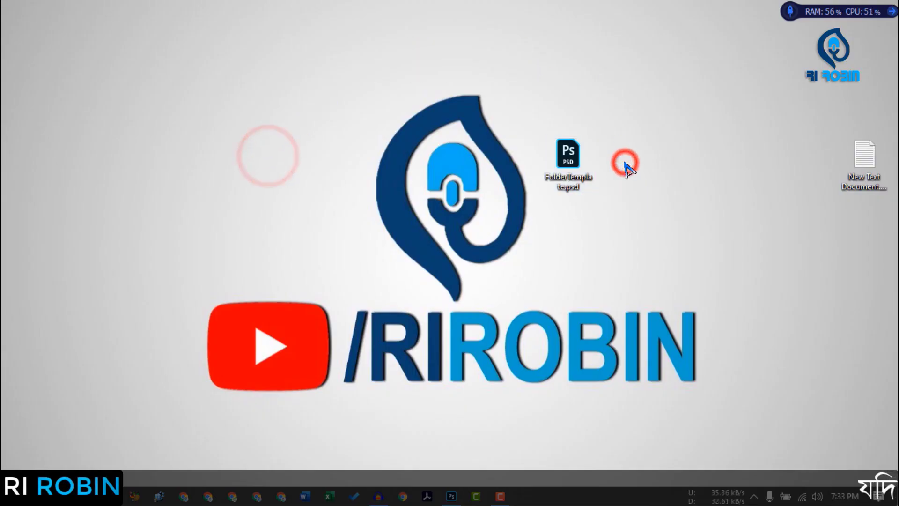
double_click(567, 156)
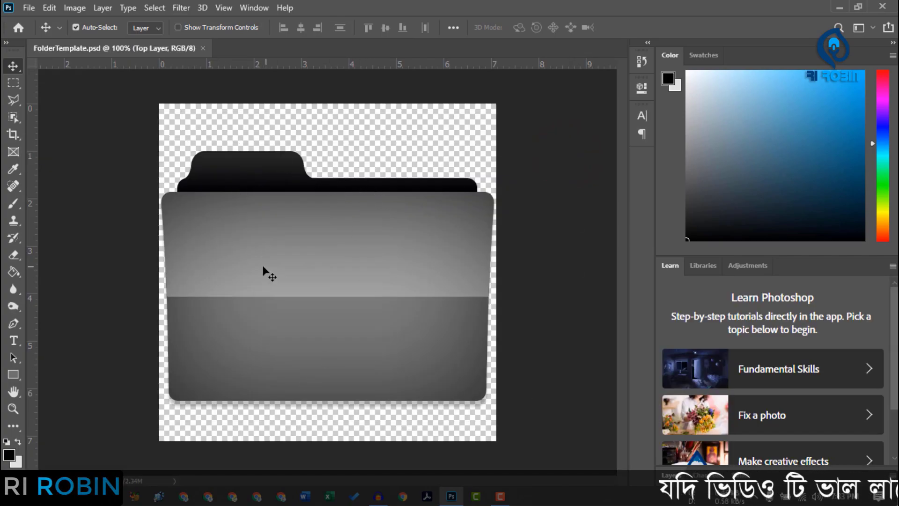
Select the Template group, check its contents, and collapse the effects list of its Front layer.
scroll(756, 436, down, 3)
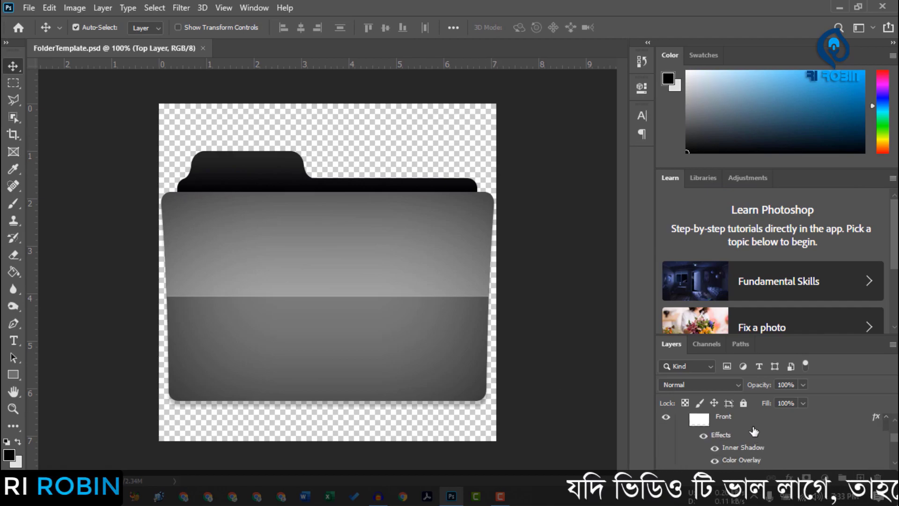
scroll(753, 431, up, 1)
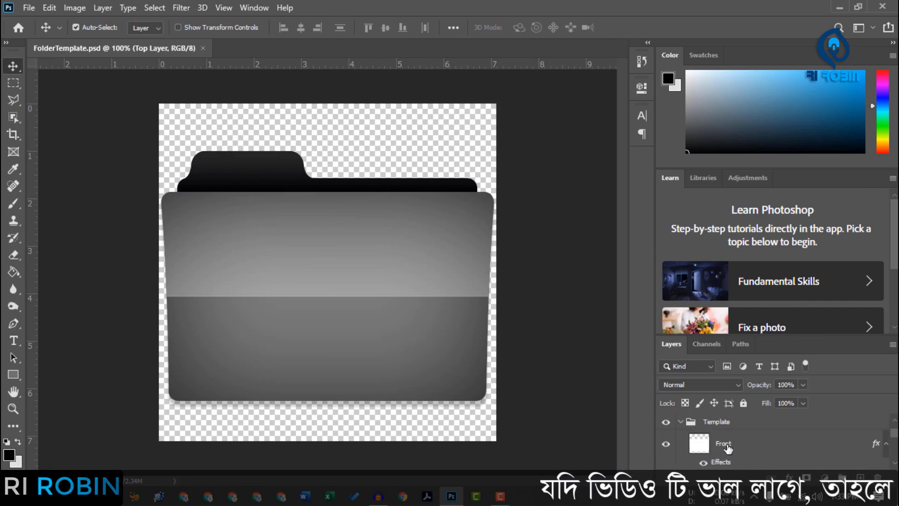
click(681, 422)
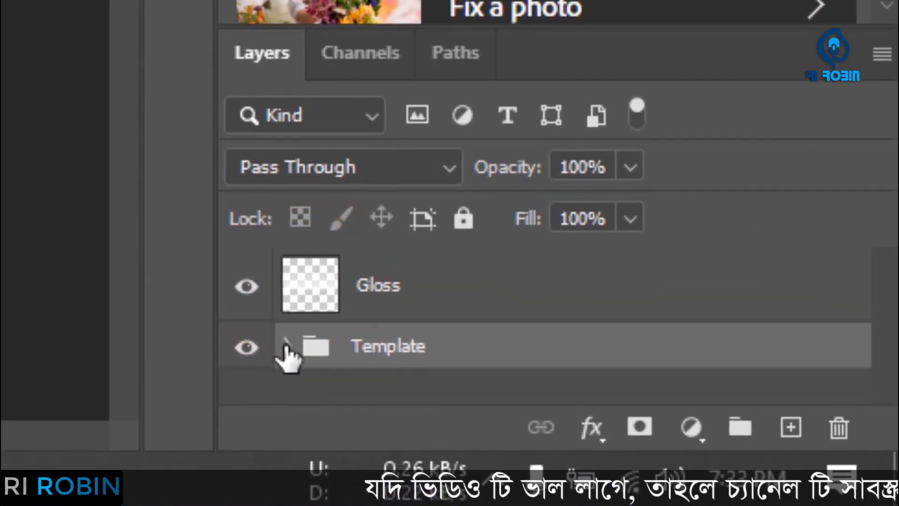
click(679, 448)
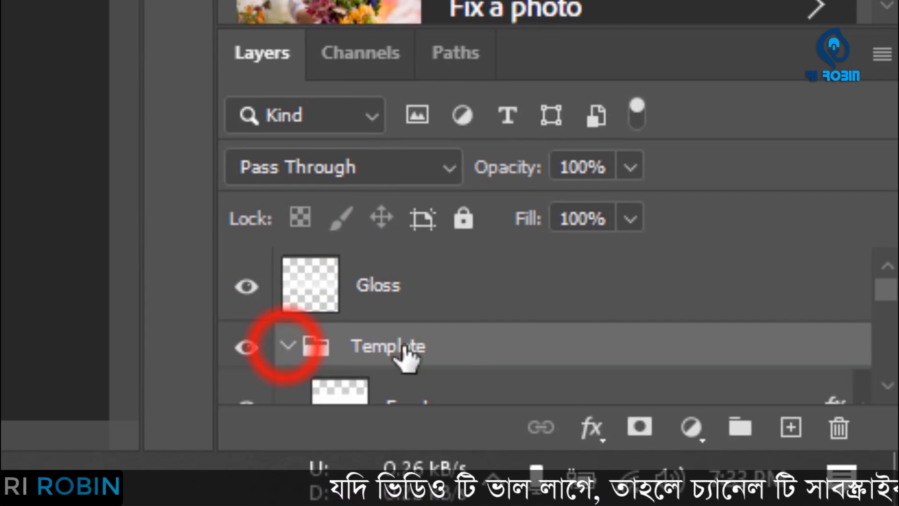
scroll(548, 351, down, 1)
click(863, 334)
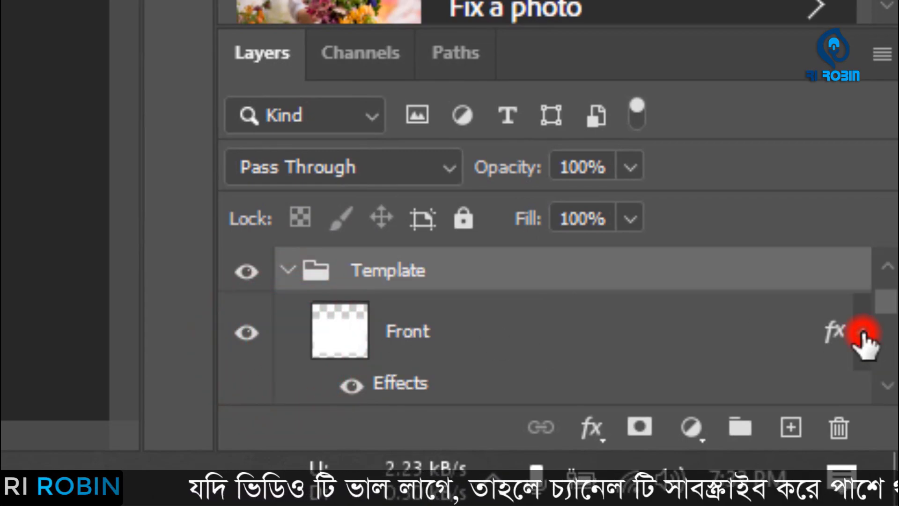
Look through the remaining Template group layers and collapse the Top Layer's effects list.
scroll(457, 345, down, 2)
scroll(457, 345, up, 2)
scroll(459, 346, down, 2)
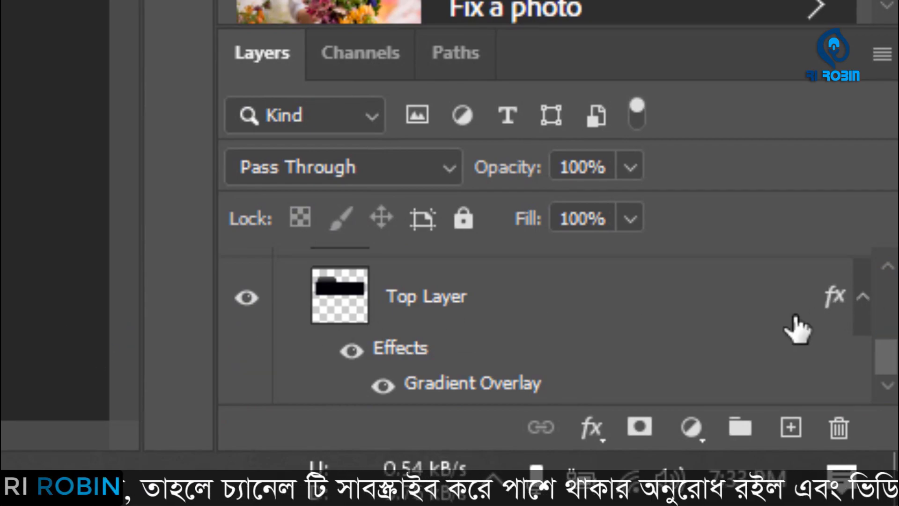
click(863, 298)
scroll(844, 344, up, 2)
scroll(844, 346, down, 2)
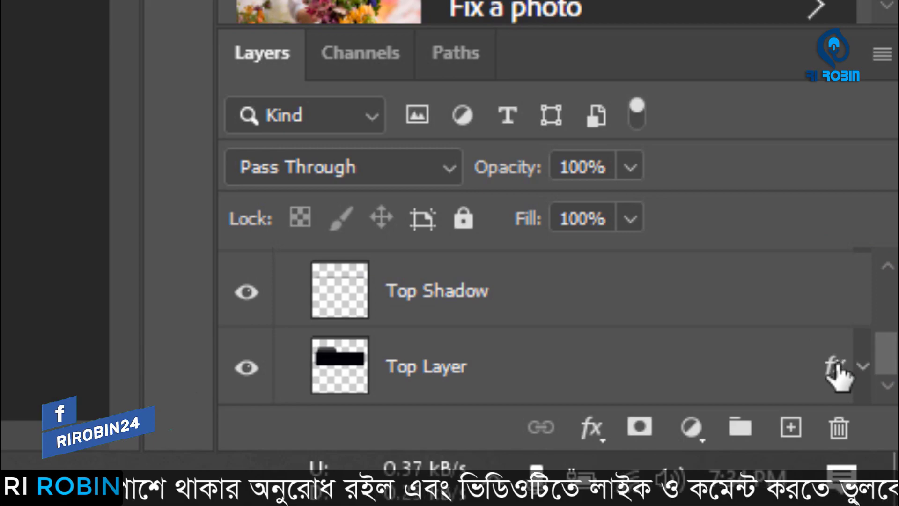
click(862, 368)
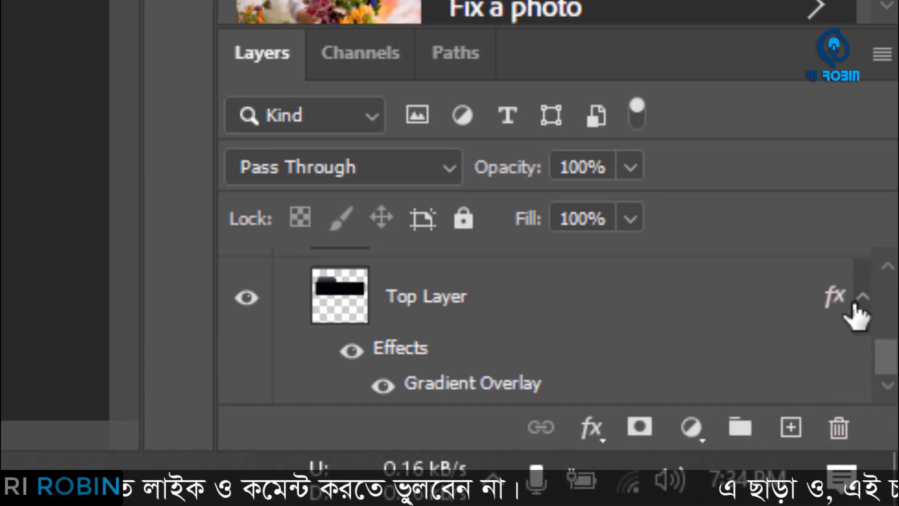
click(861, 299)
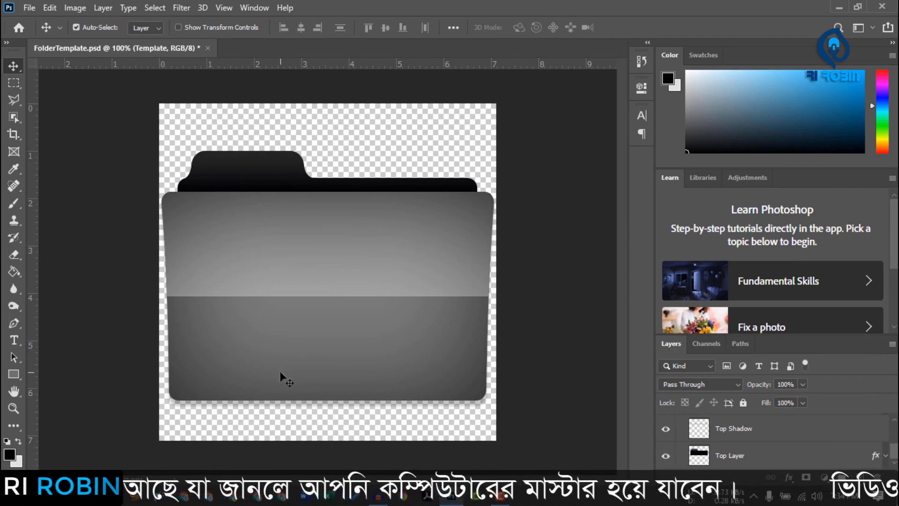
Minimize Photoshop and view the custom folder icons on the MOVIES (G:) drive in File Explorer.
click(835, 7)
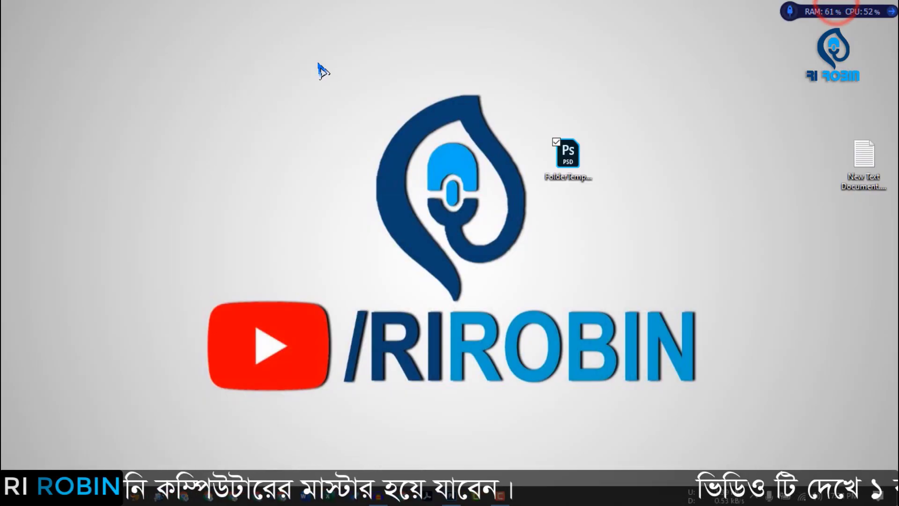
mouse_move(403, 6)
click(348, 16)
double_click(210, 293)
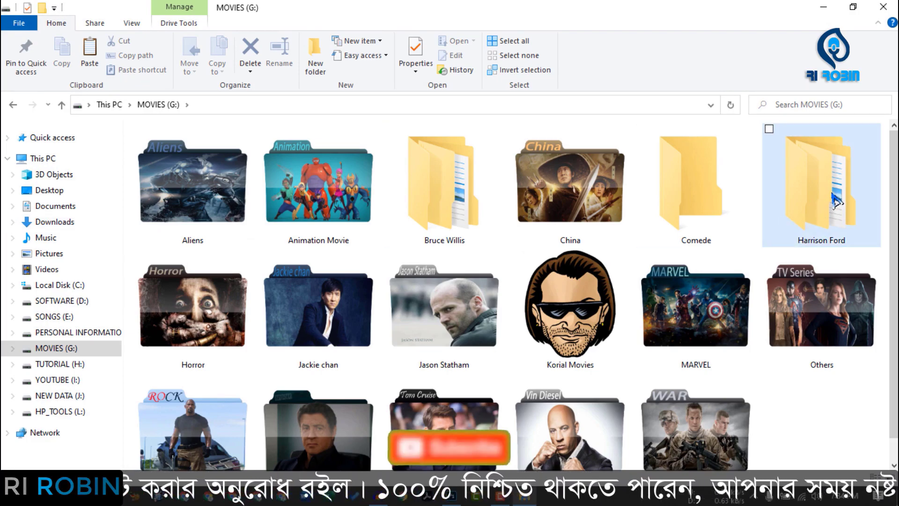
Transfer The-Rake-Harrison-Ford-00003.jpg from Downloads to the desktop, close File Explorer, and place the image beside the PSD file.
click(52, 222)
click(550, 278)
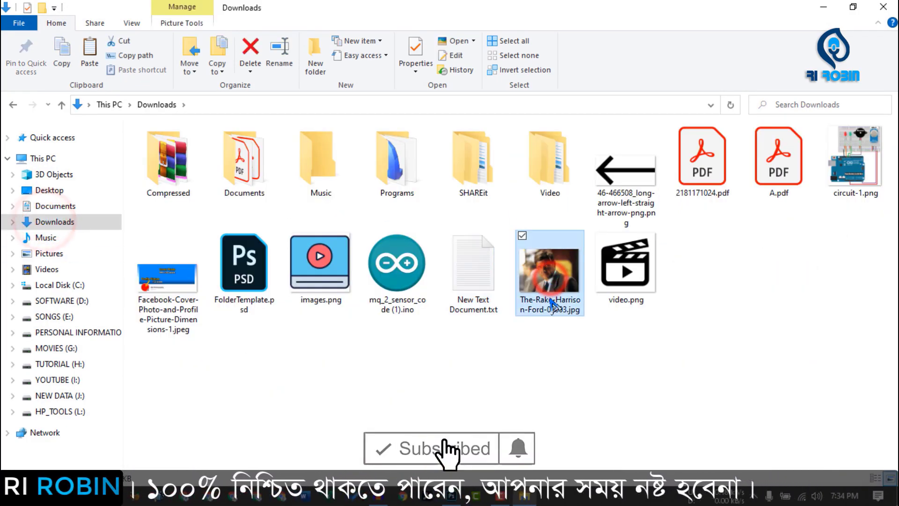
drag(553, 305, 66, 197)
click(884, 6)
drag(23, 25, 718, 171)
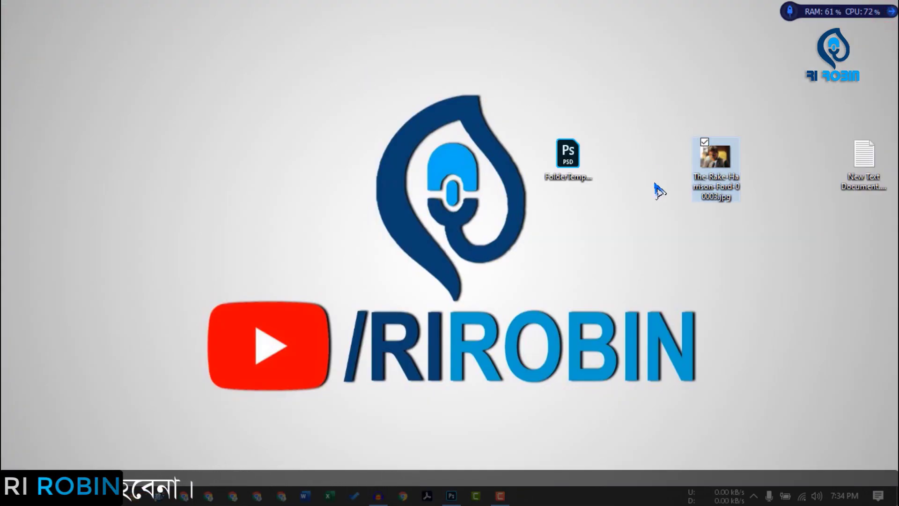
Switch back to Photoshop and open The-Rake-Harrison-Ford-00003.jpg from the Desktop folder.
click(451, 495)
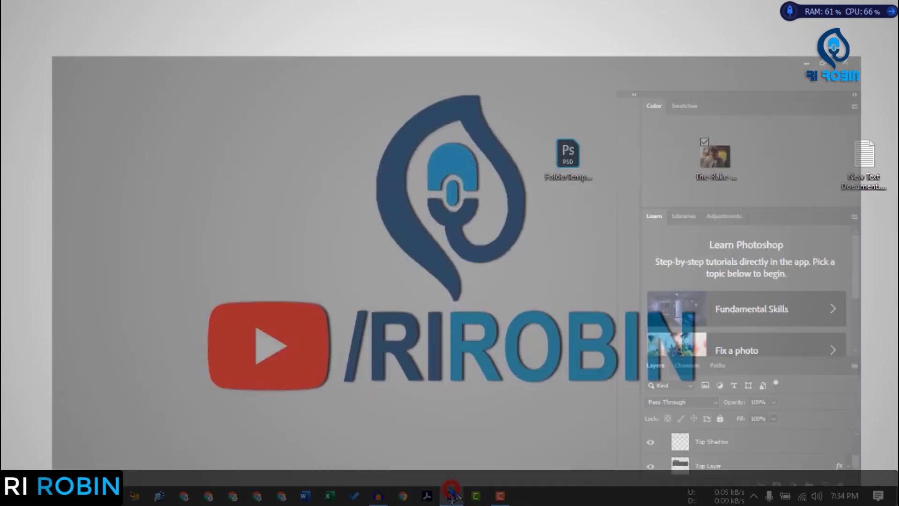
click(29, 8)
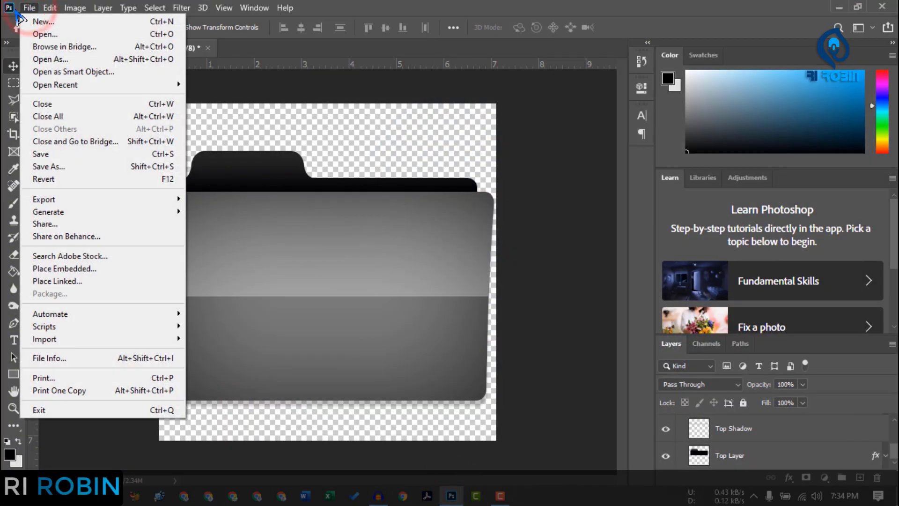
click(38, 39)
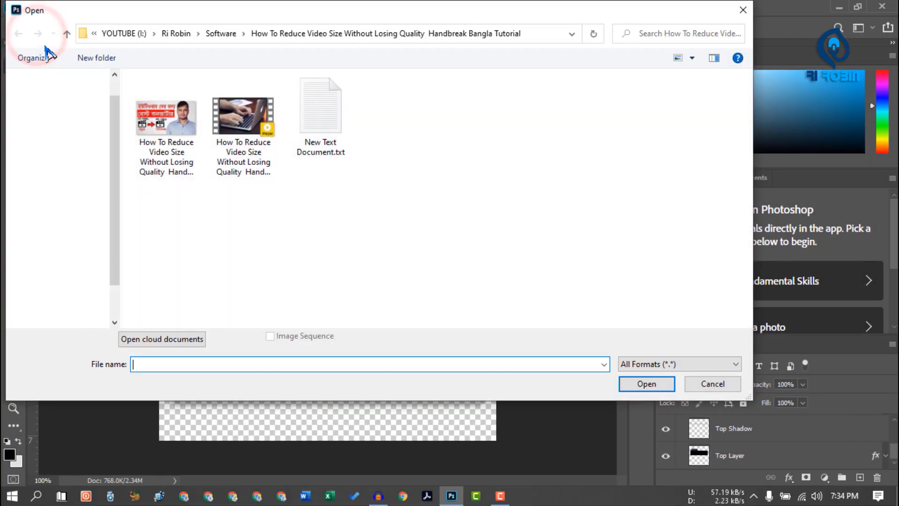
click(39, 116)
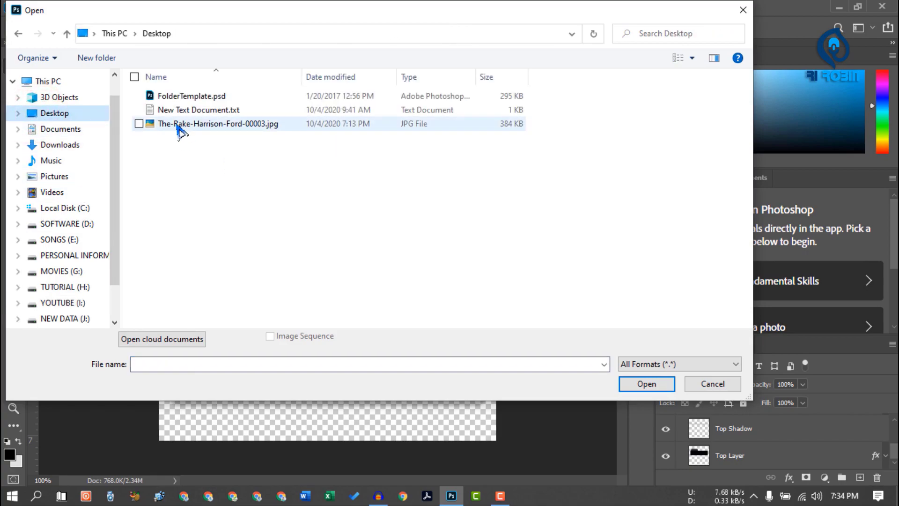
double_click(200, 125)
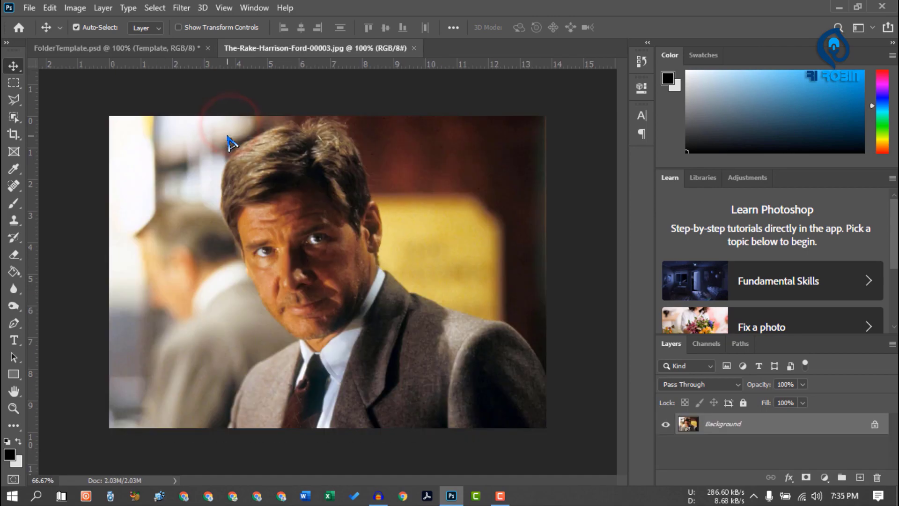
Copy the photo into FolderTemplate.psd above the Front layer in the Template group, and close the photo's own document.
drag(323, 198, 342, 269)
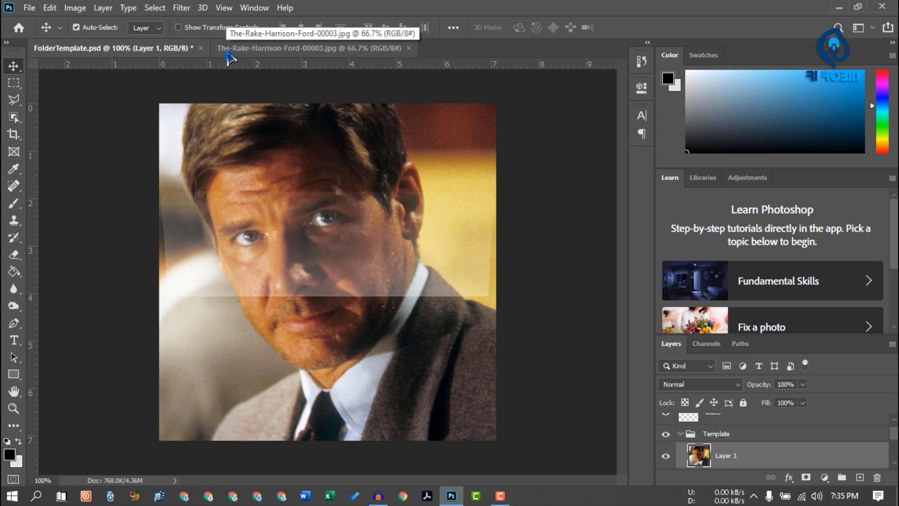
click(267, 49)
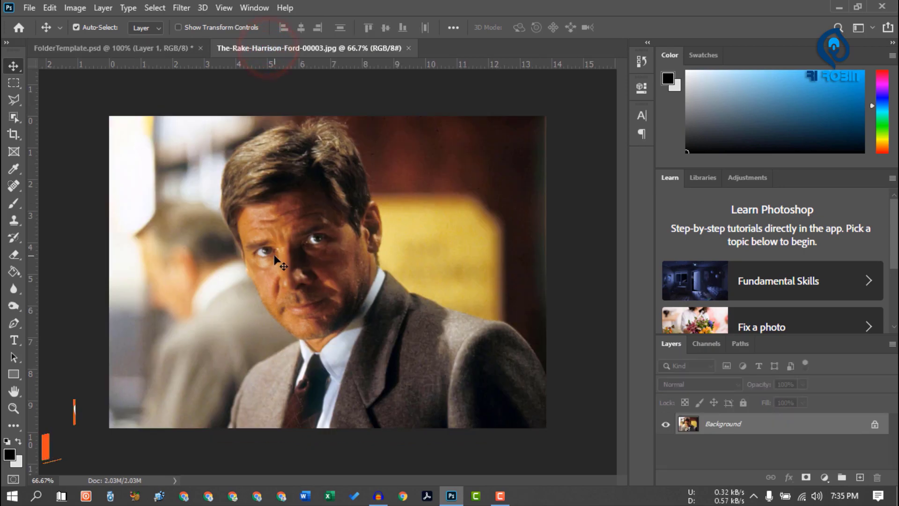
drag(329, 227, 260, 162)
drag(339, 239, 339, 240)
click(336, 48)
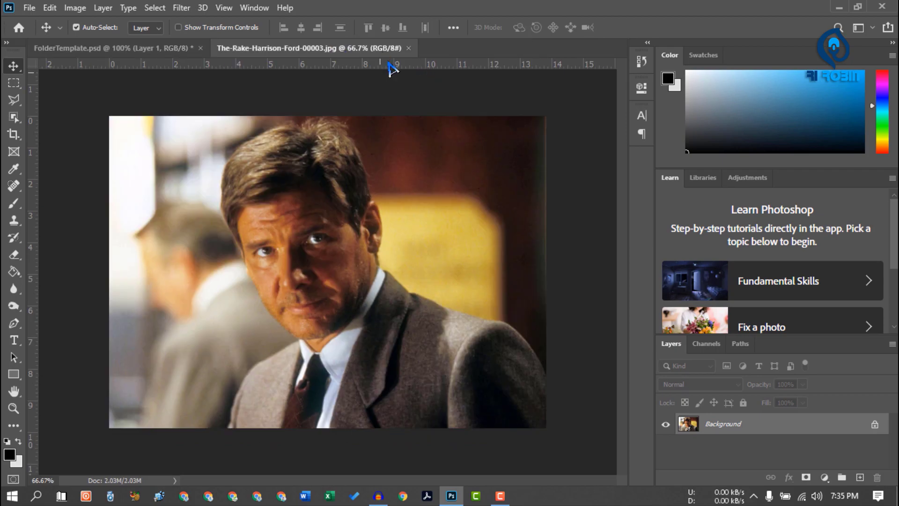
click(410, 49)
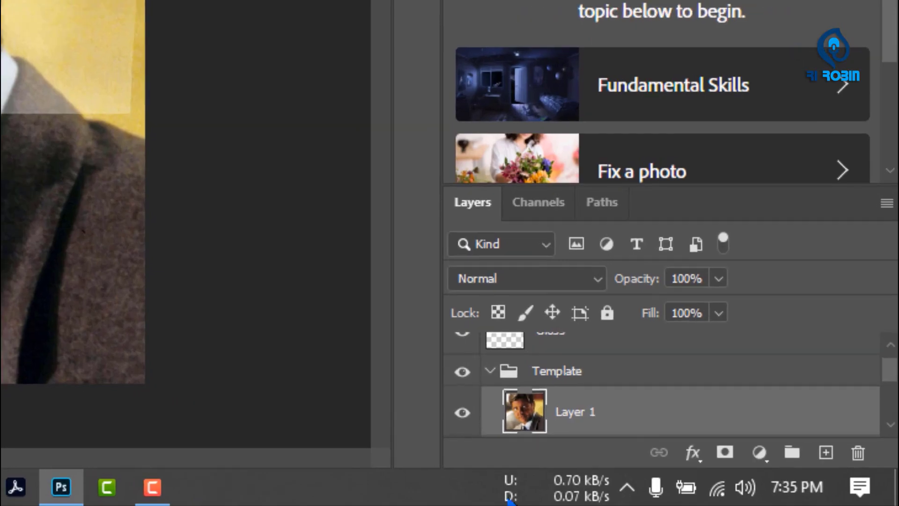
Free Transform the photo layer in the Template group, collapse the side panels to icons, and scale the photo to 80.22%.
scroll(700, 447, down, 1)
click(620, 345)
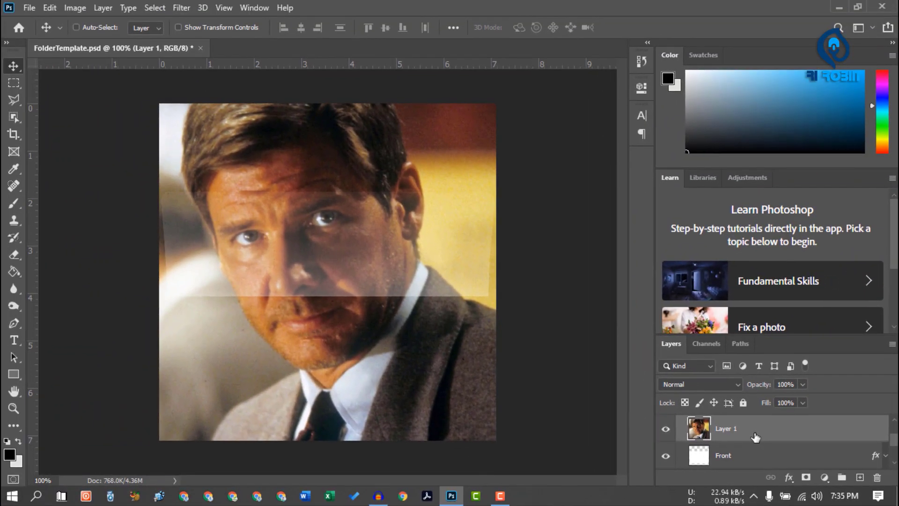
key(ctrl+t)
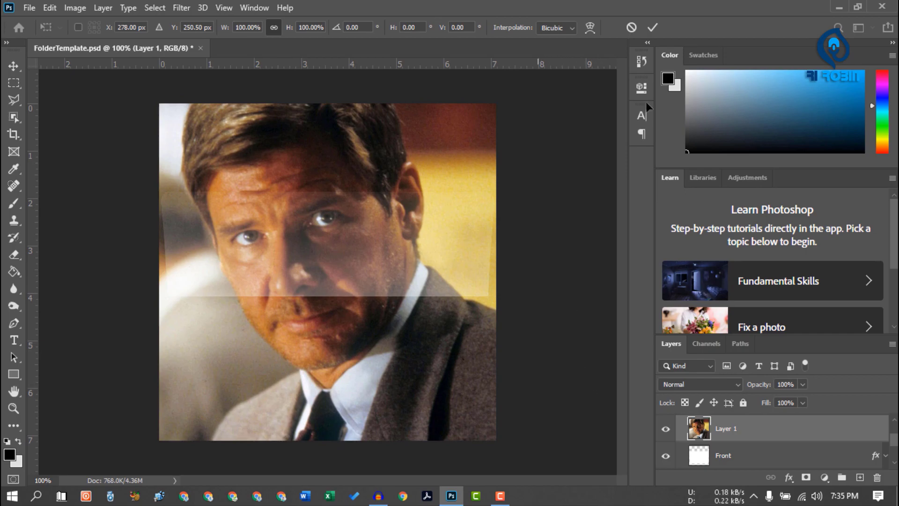
click(893, 45)
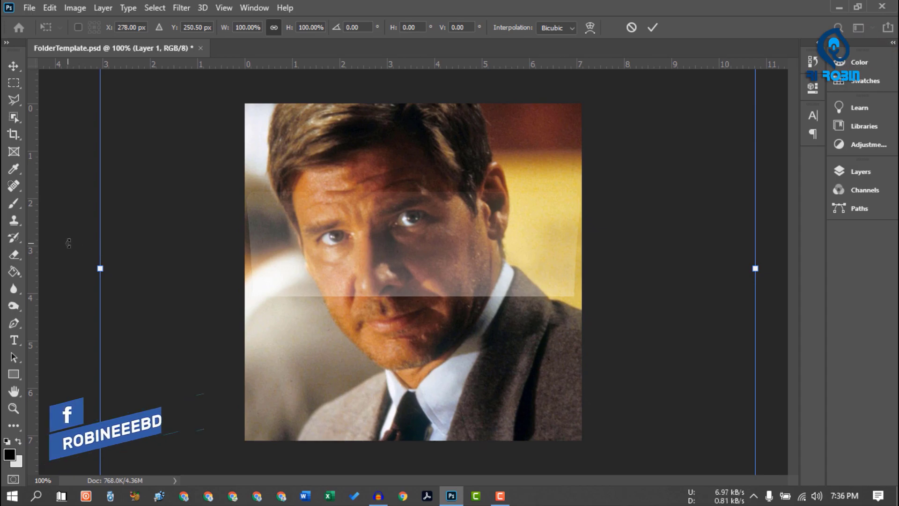
drag(755, 268, 628, 350)
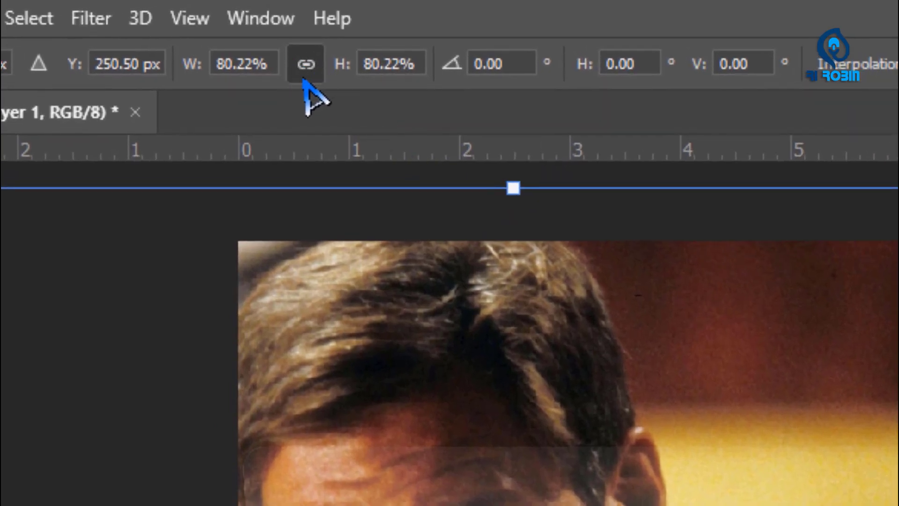
Try narrowing the photo's width alone with the aspect ratio unlinked, and link width and height again.
click(302, 66)
click(306, 64)
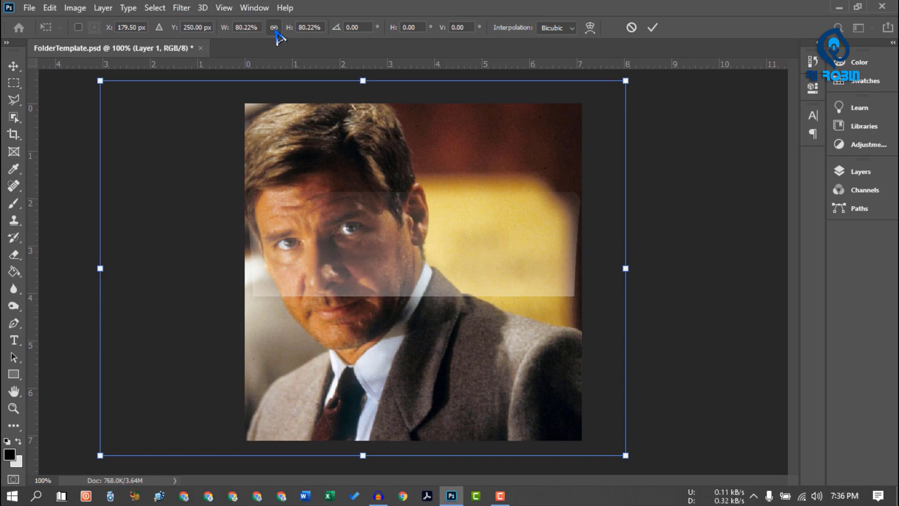
drag(625, 268, 493, 265)
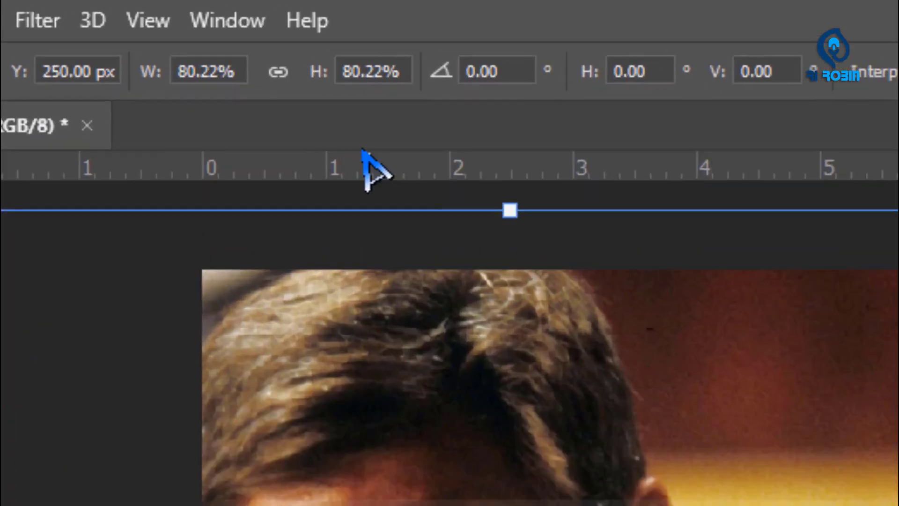
click(277, 66)
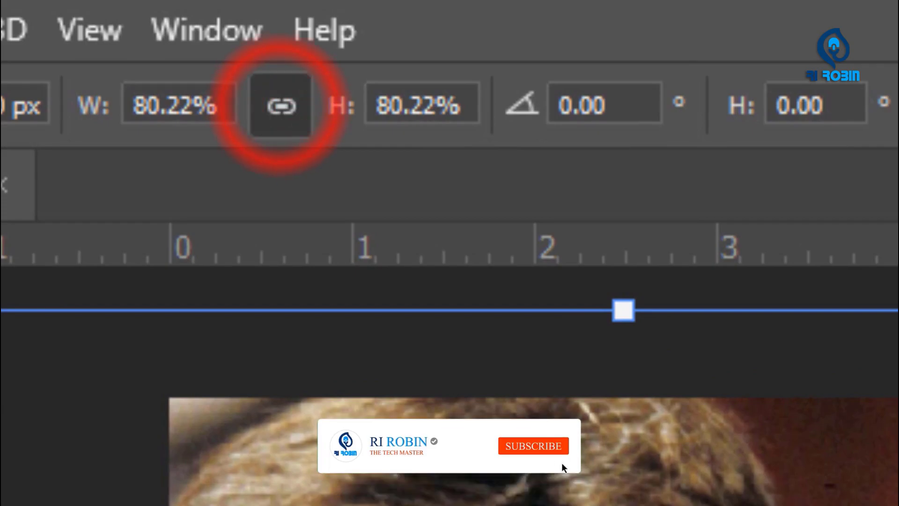
Scale the photo proportionally to 50.69% and move it over the front of the folder.
drag(622, 267, 387, 281)
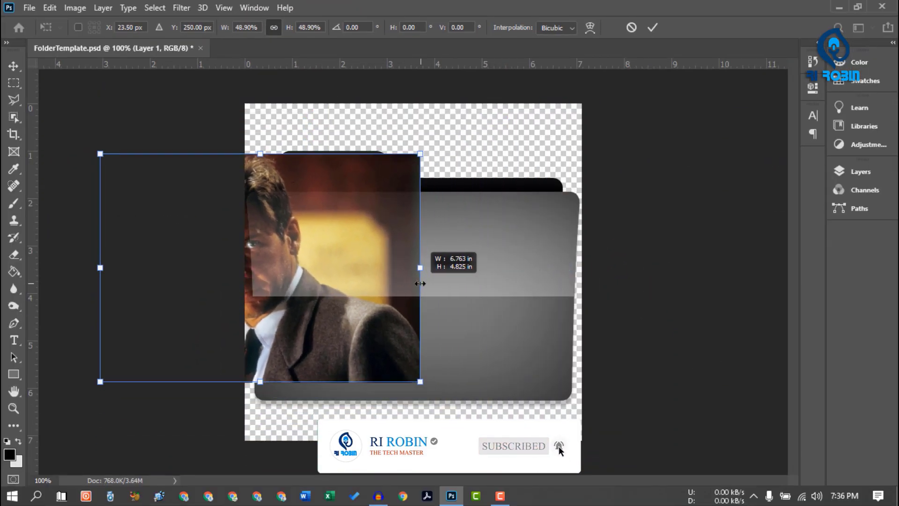
drag(204, 338, 333, 355)
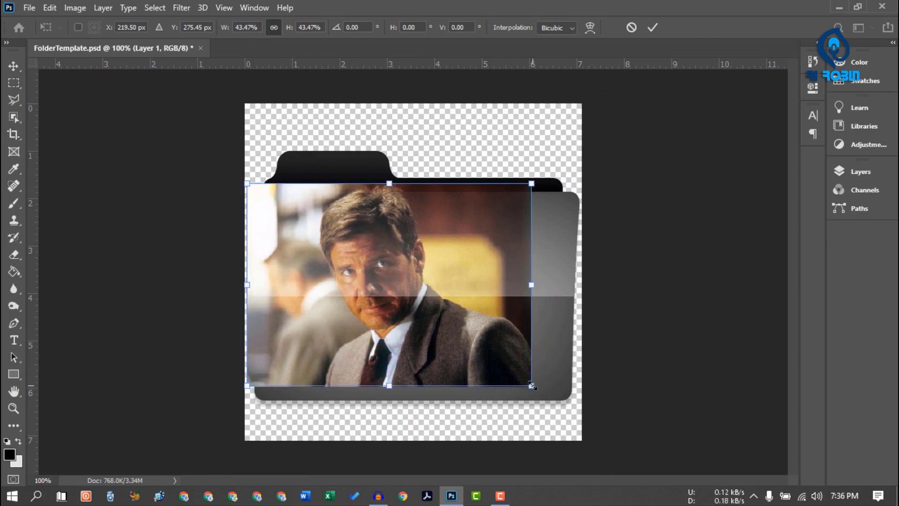
drag(531, 386, 578, 420)
Nudge the photo to X 254.46 px and Y 297.10 px to align it with the folder front.
key(Up)
key(Up)
key(Up)
key(Up)
key(Right)
key(Right)
key(Right)
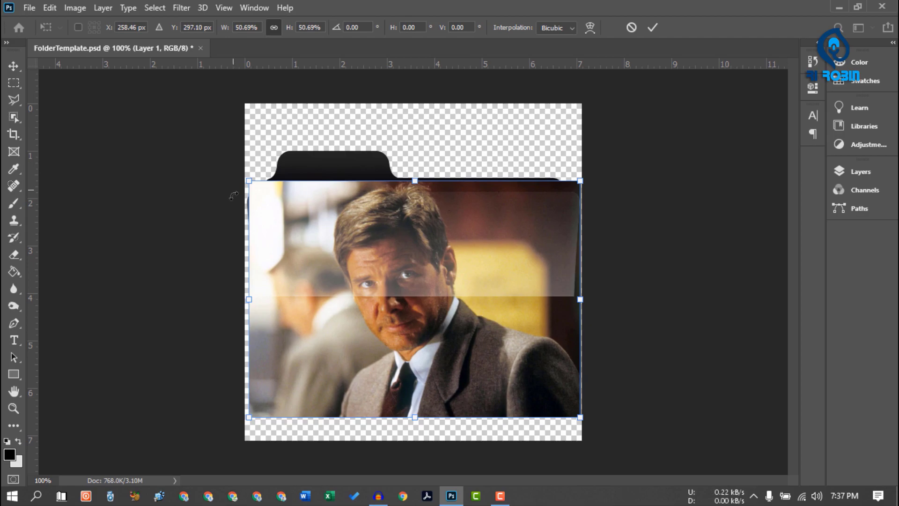
key(Left)
key(Left)
key(Left)
key(Left)
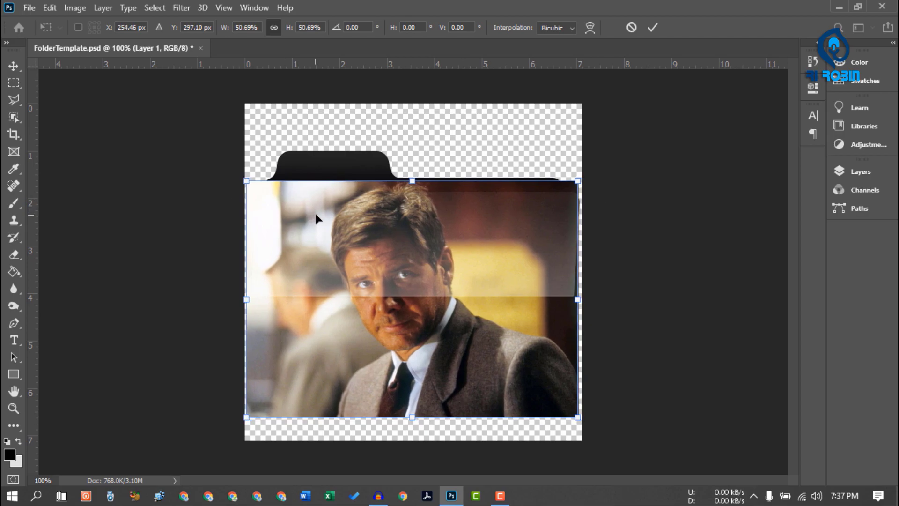
Scale the photo proportionally to 51.20%, expand the side panels, and apply the transform, shifting the photo slightly right to cover the folder front.
drag(578, 299, 582, 298)
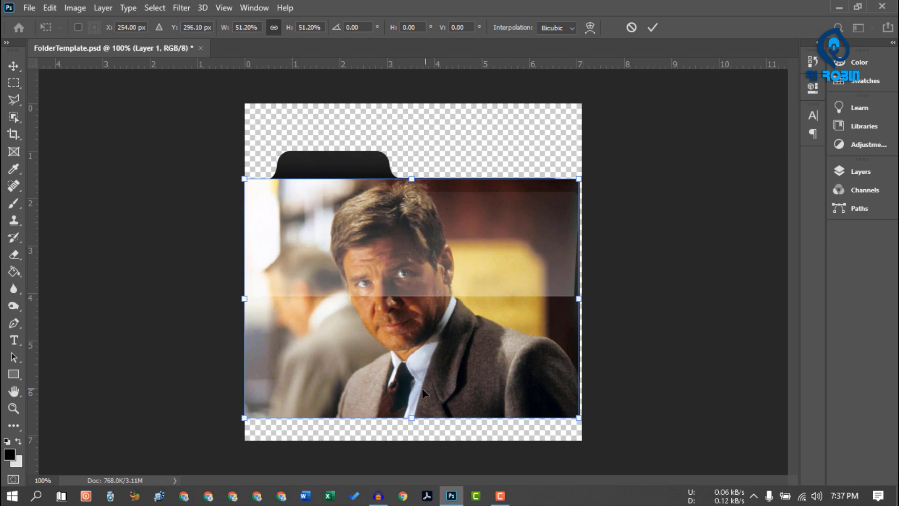
click(892, 42)
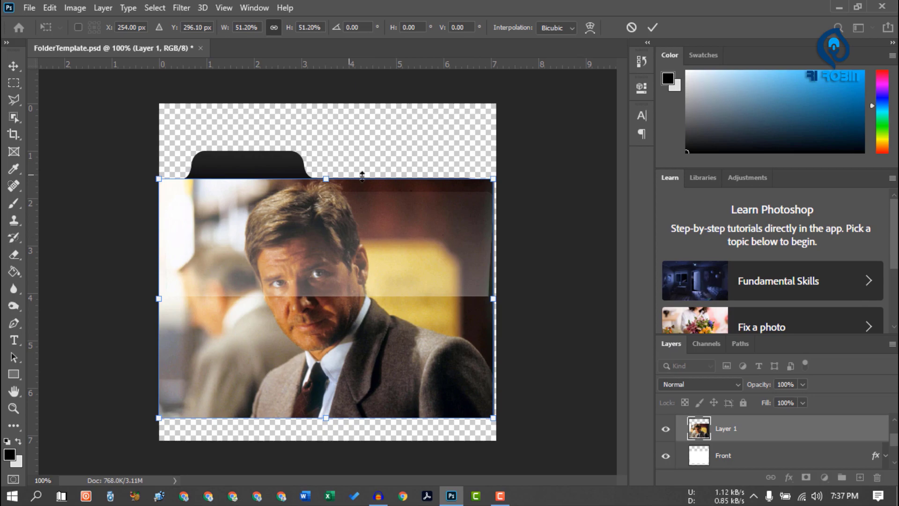
double_click(338, 347)
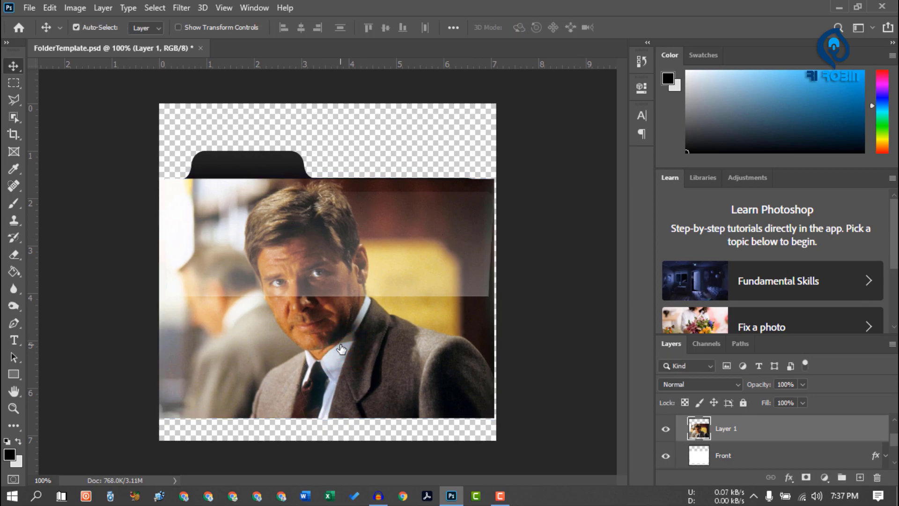
drag(352, 351, 354, 352)
Load the outline of the Front layer as a selection.
scroll(782, 445, down, 1)
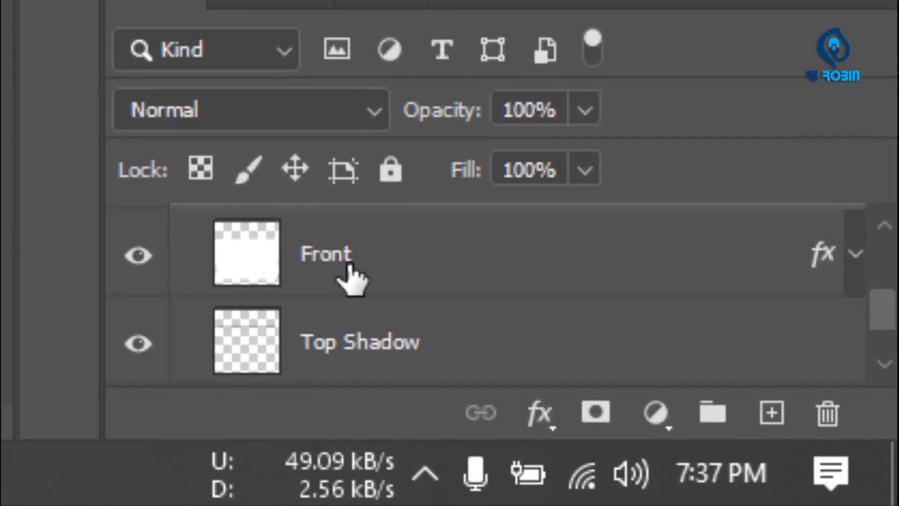
click(732, 430)
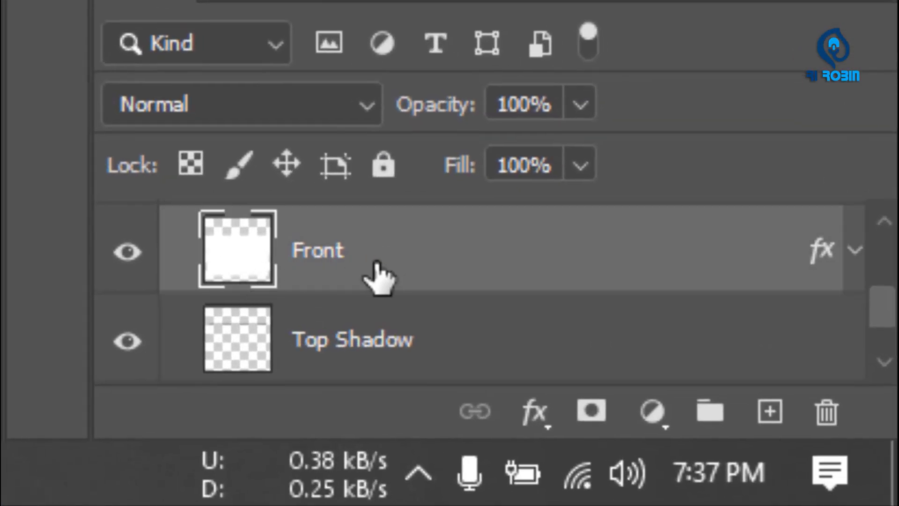
key(ctrl)
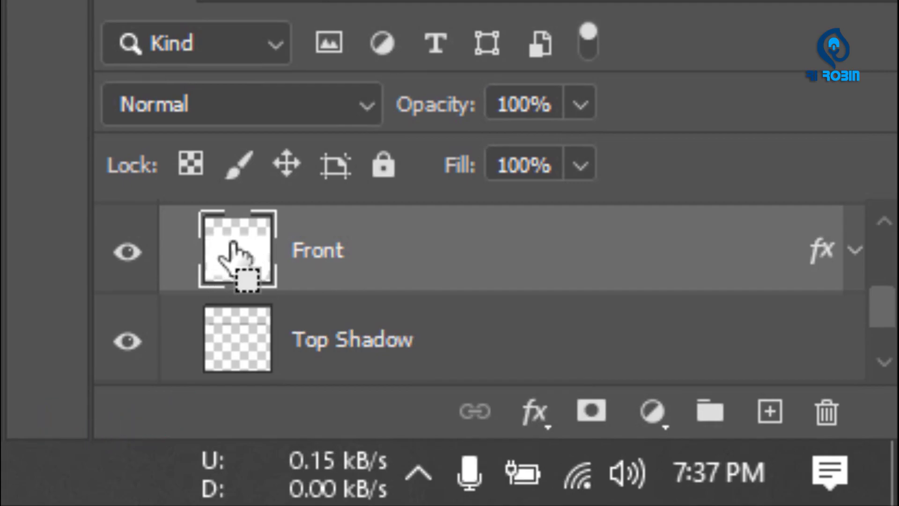
ctrl+click(230, 242)
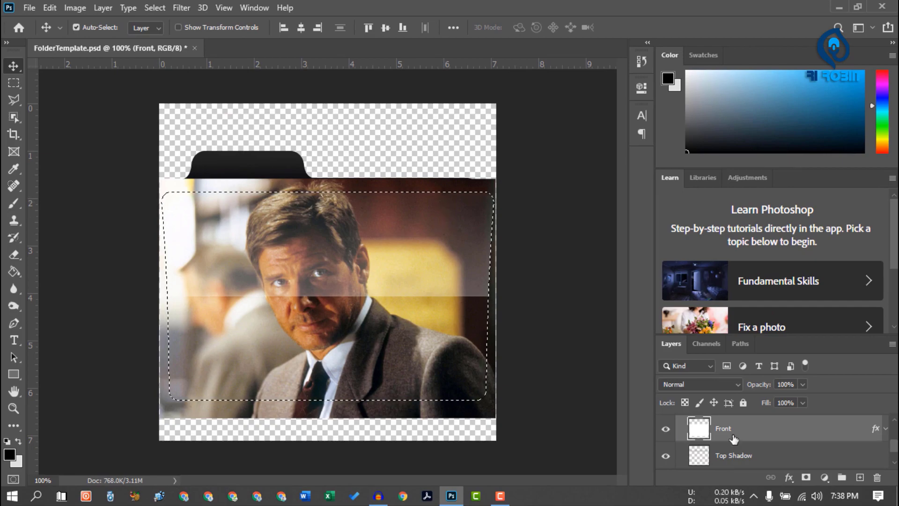
key(ctrl+v)
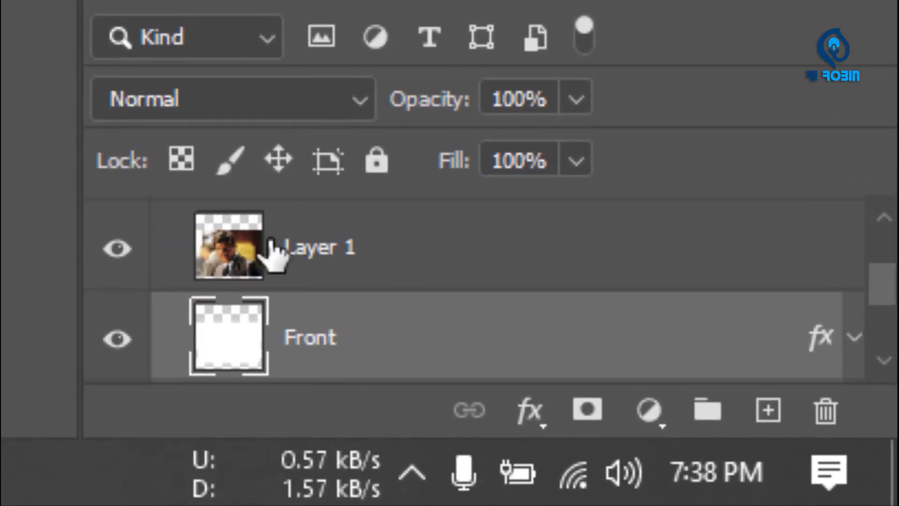
Make Layer 1 with the photo active and invert the selection to cover everything outside the folder front.
click(342, 243)
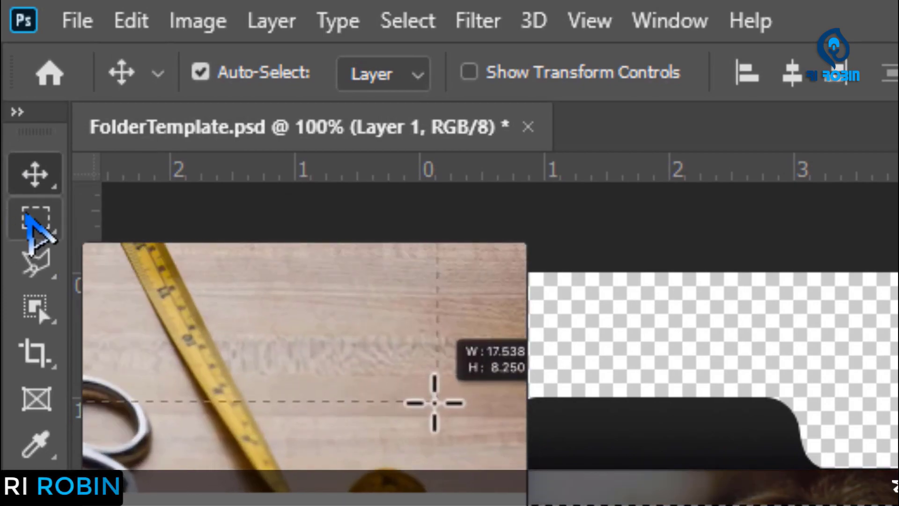
click(28, 217)
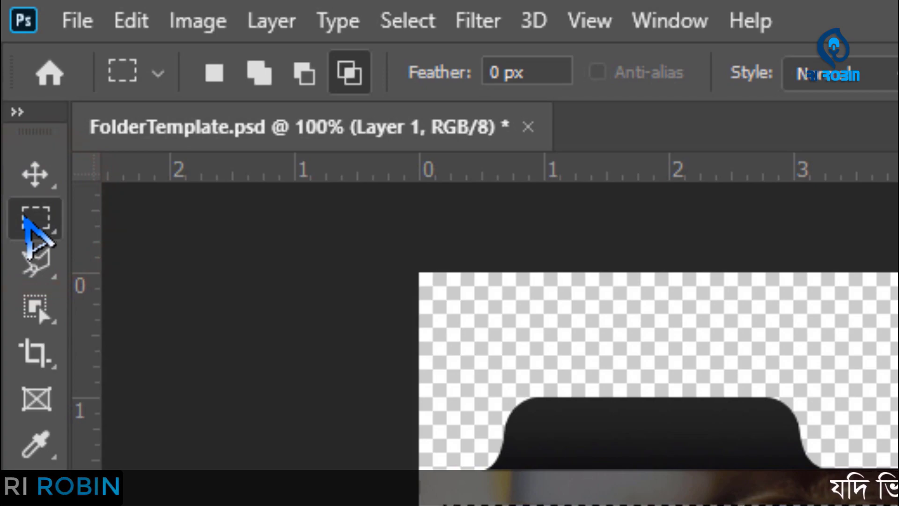
click(34, 263)
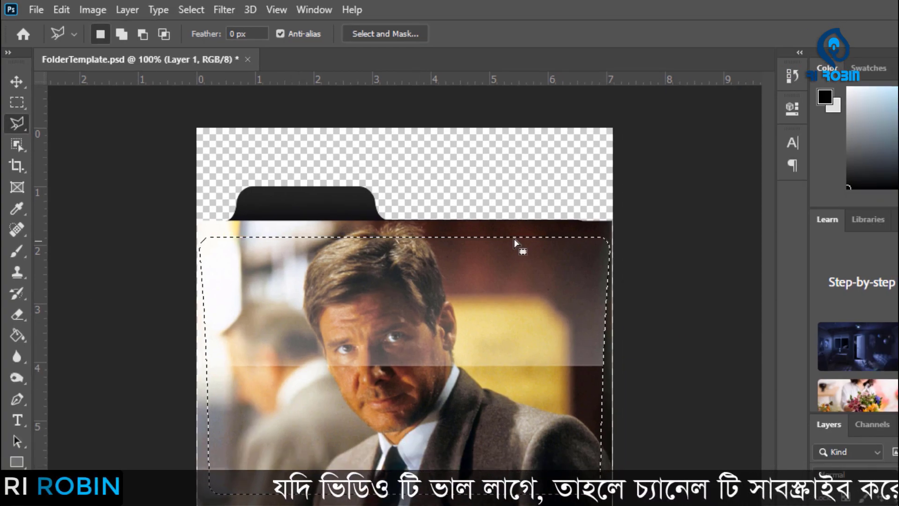
right_click(415, 418)
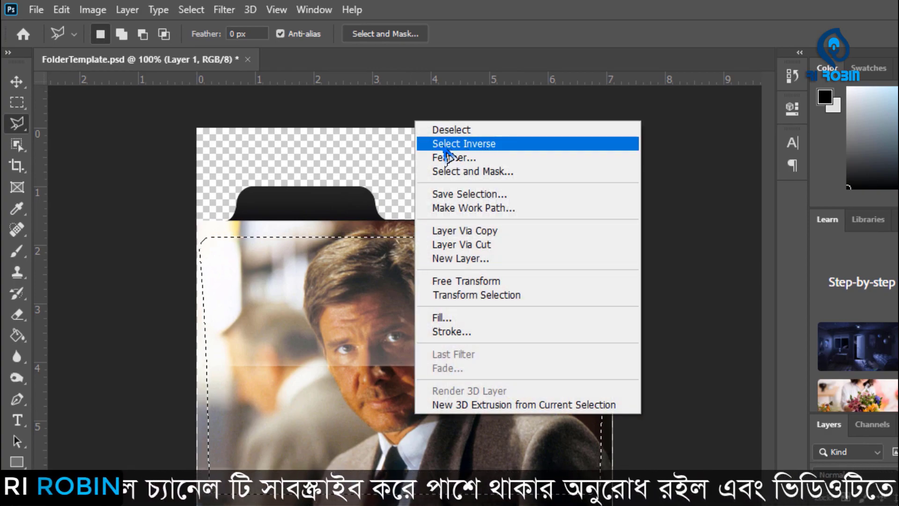
click(496, 144)
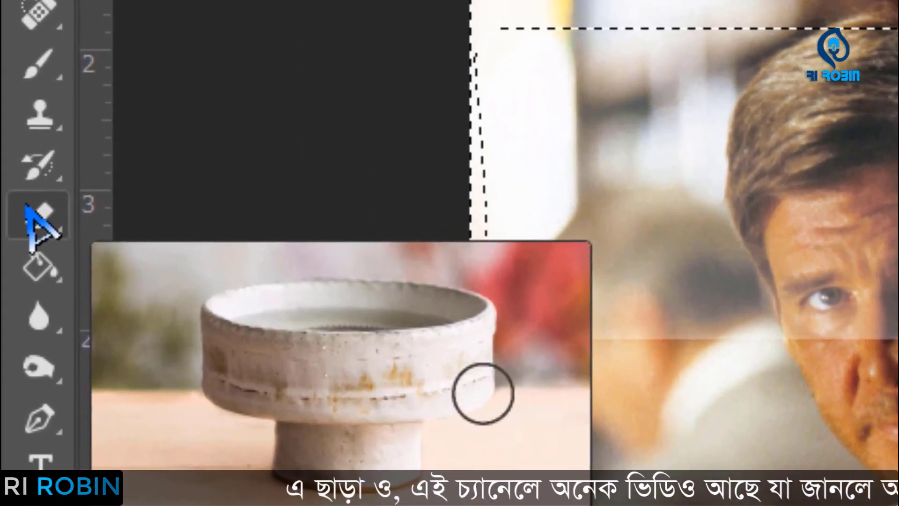
Erase the parts of the photo outside the folder front with the Eraser tool.
click(28, 208)
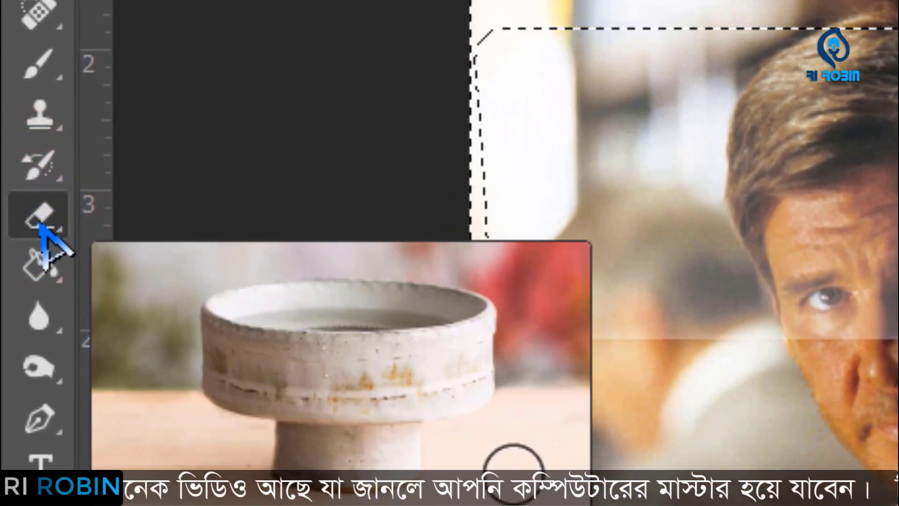
right_click(40, 224)
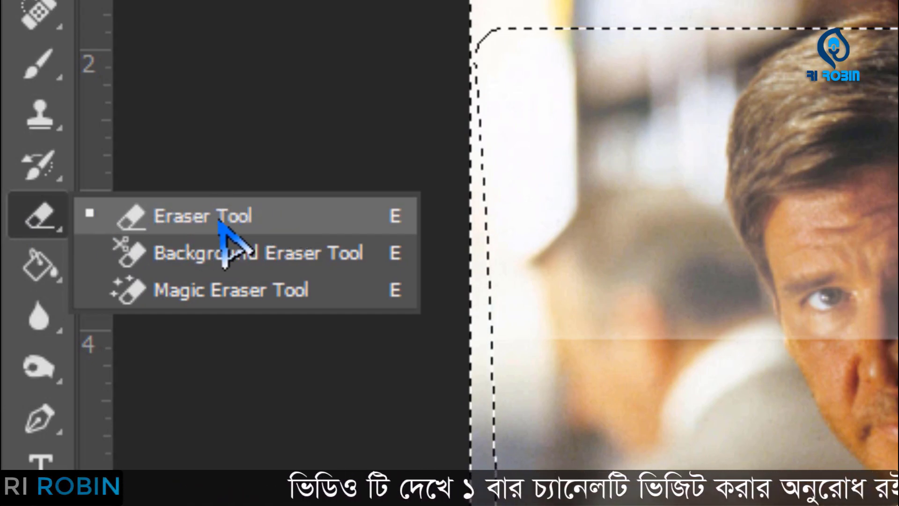
click(234, 221)
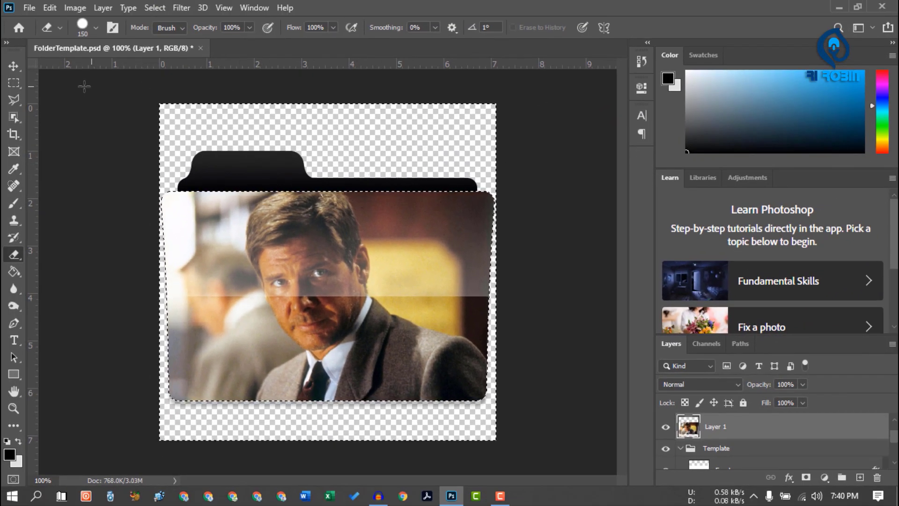
Deselect the inverted selection and switch to the Move tool.
click(13, 83)
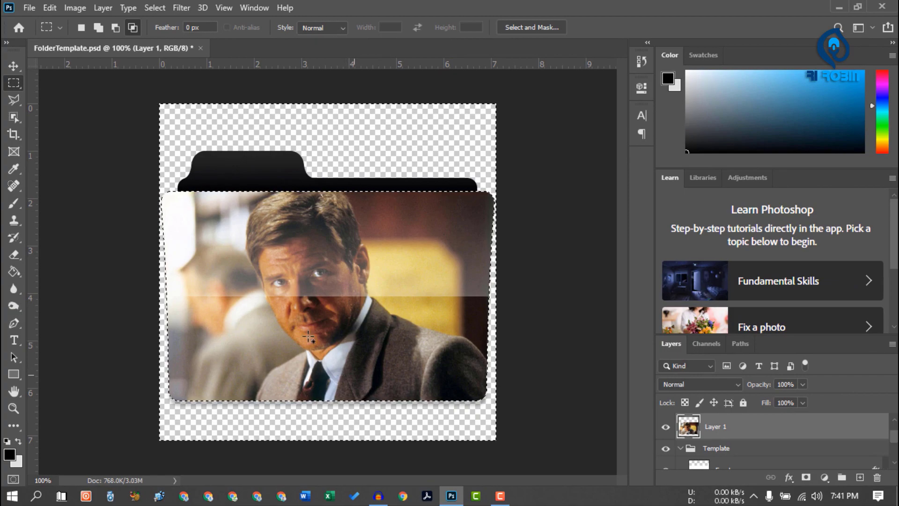
right_click(367, 348)
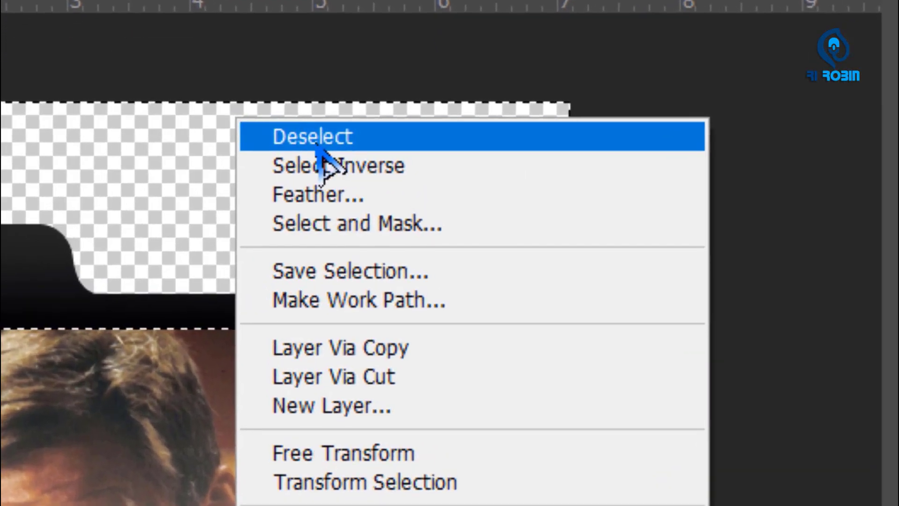
click(342, 141)
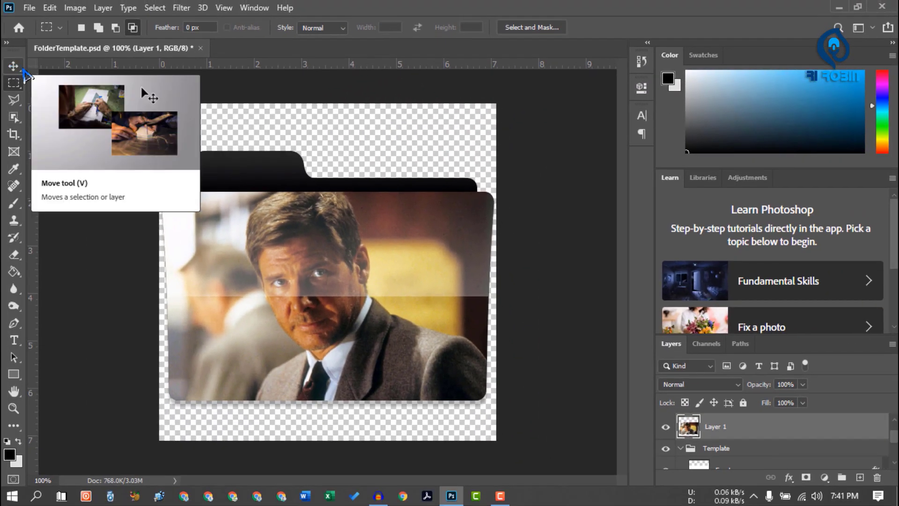
click(13, 66)
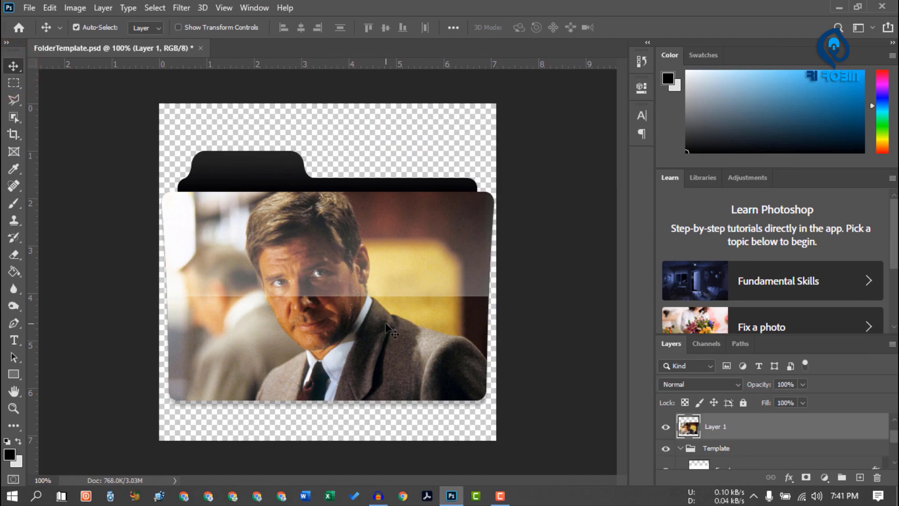
Copy the name of the Harrison Ford folder on the MOVIES (G:) drive in File Explorer and return to Photoshop.
mouse_move(412, 11)
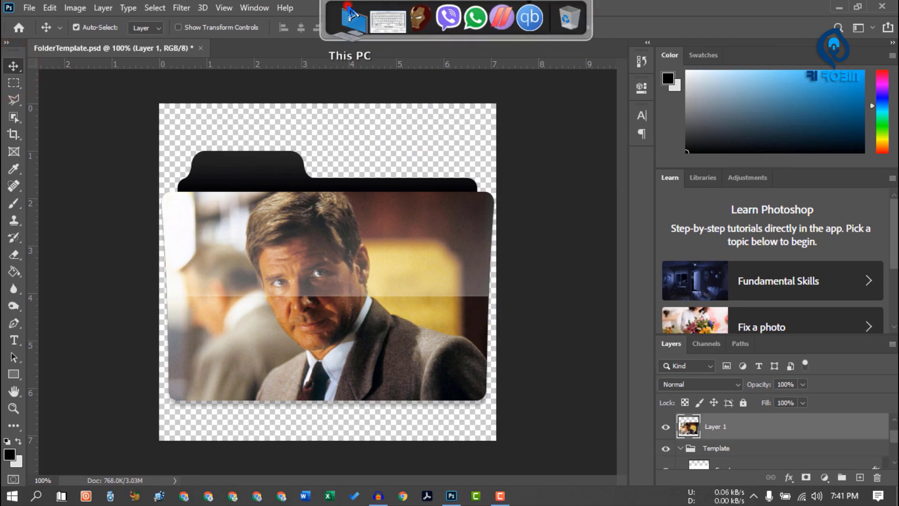
click(350, 14)
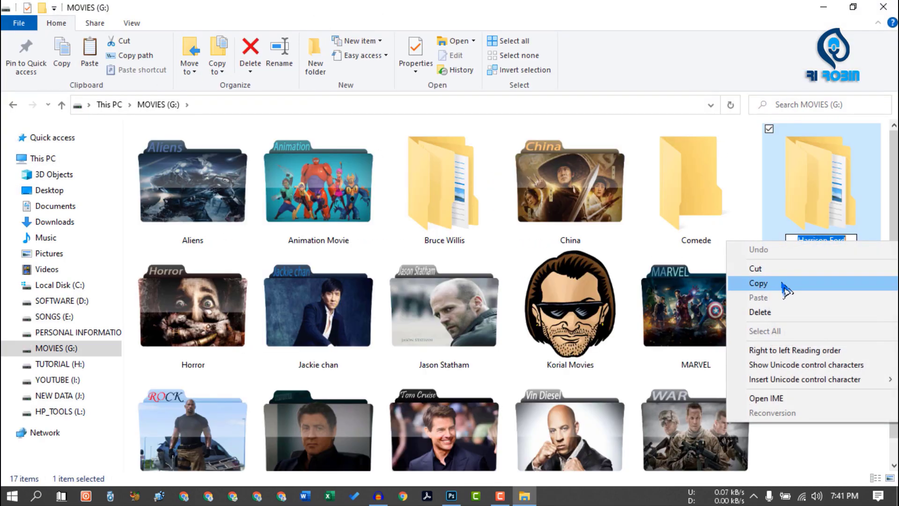
click(782, 282)
click(824, 7)
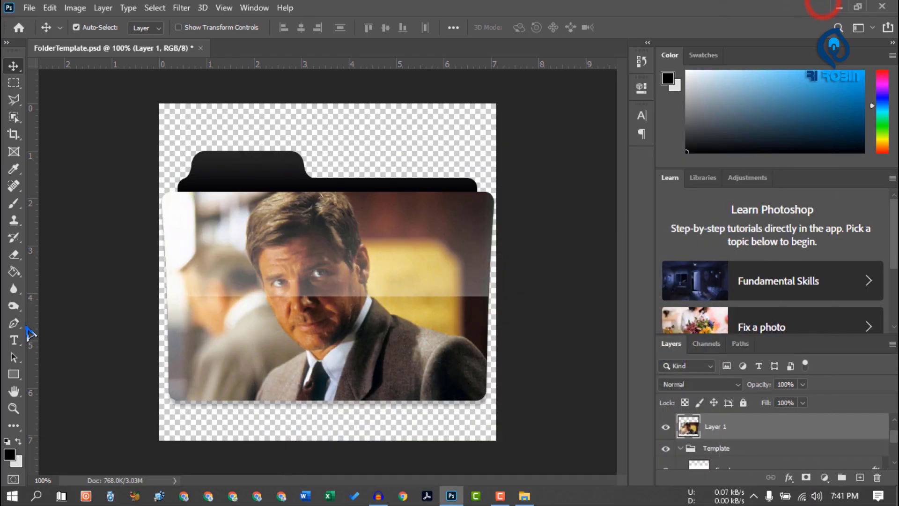
Start a text line over the photo with the Type tool and set its font to Arial.
click(10, 342)
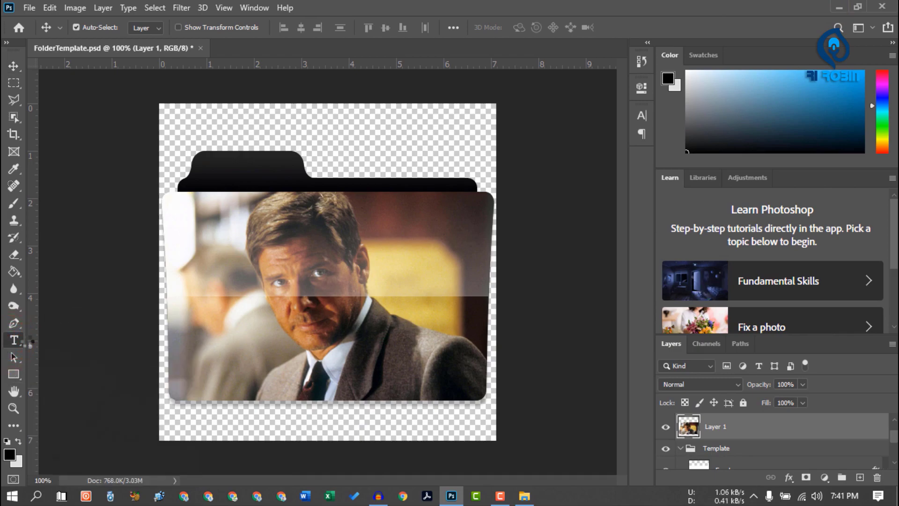
click(234, 322)
key(ctrl+v)
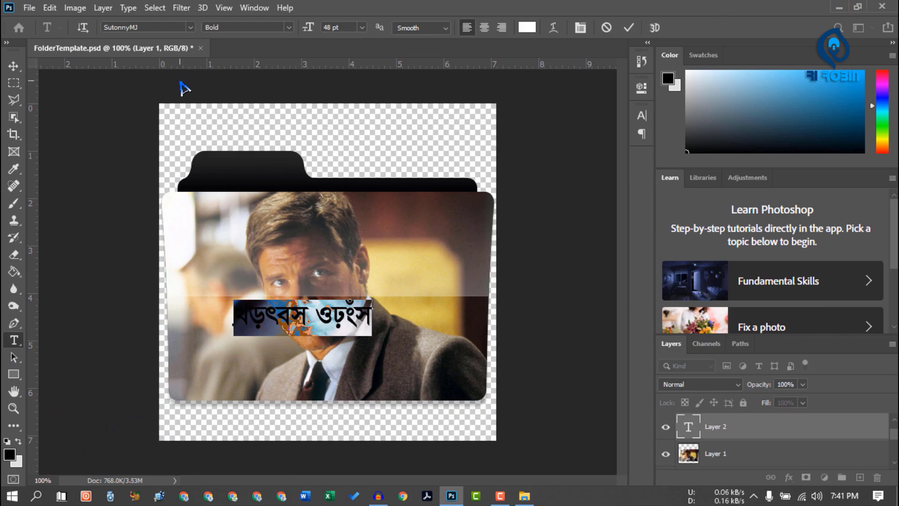
click(190, 28)
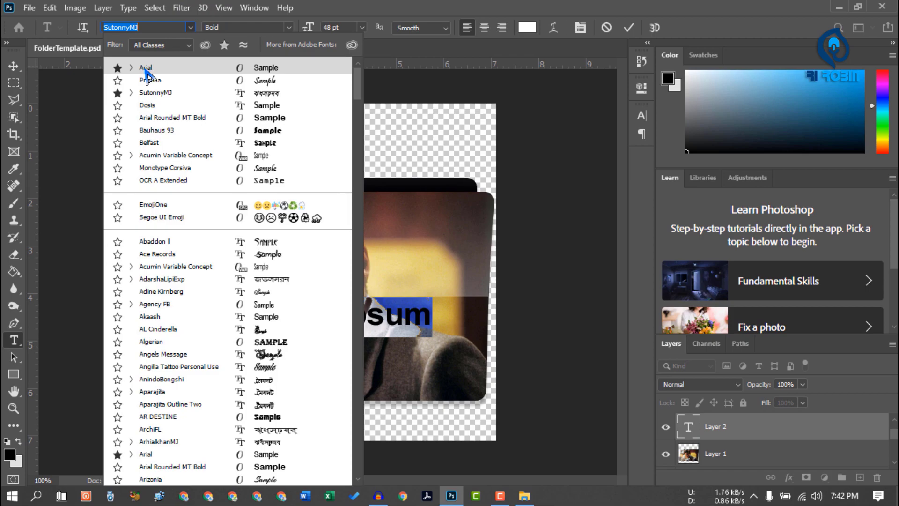
click(145, 70)
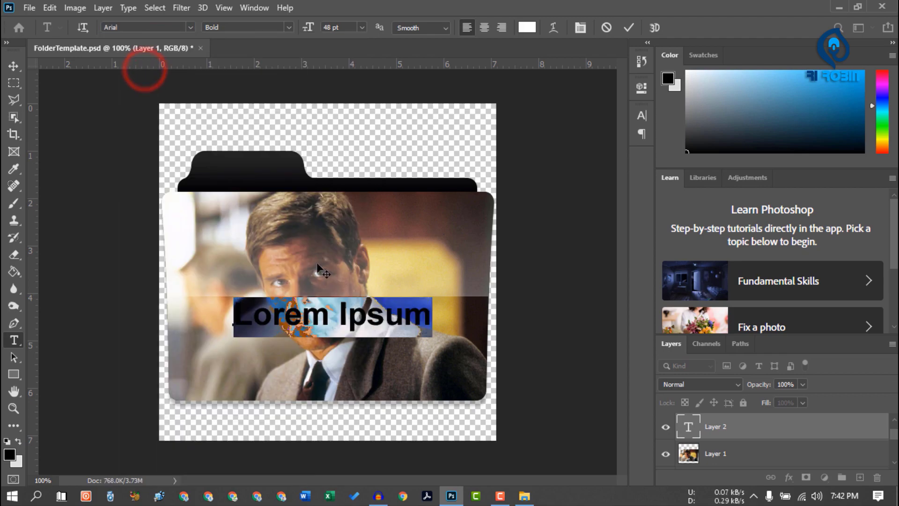
Replace the placeholder text with the copied name Harrison Ford and move the text lower on the photo.
click(351, 329)
double_click(330, 321)
click(331, 322)
triple_click(332, 321)
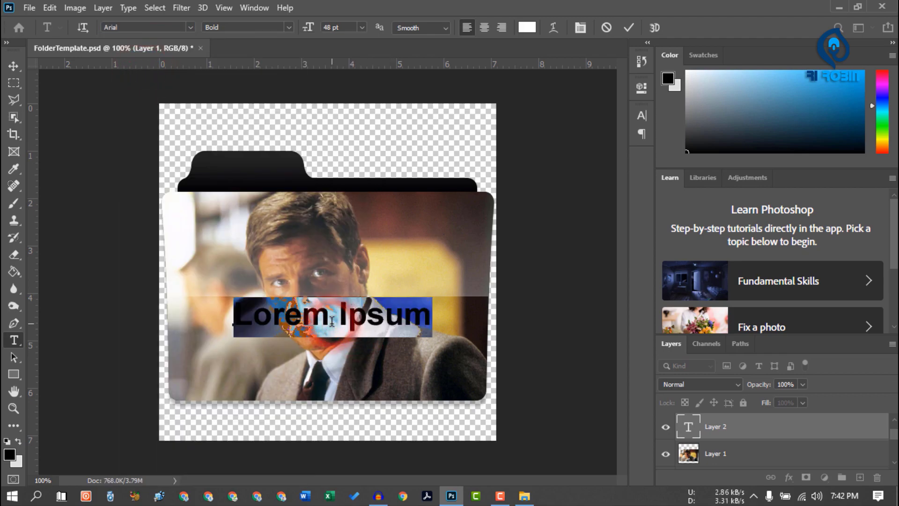
key(ctrl+v)
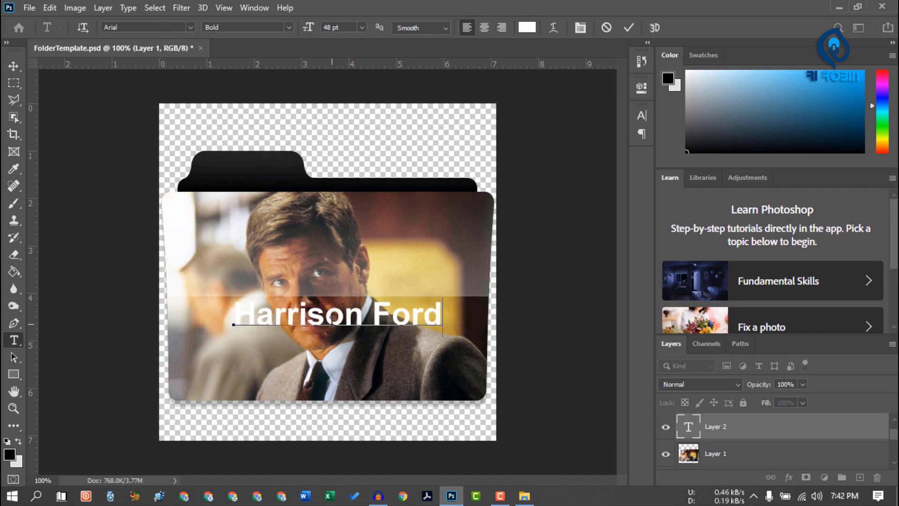
drag(340, 329, 339, 368)
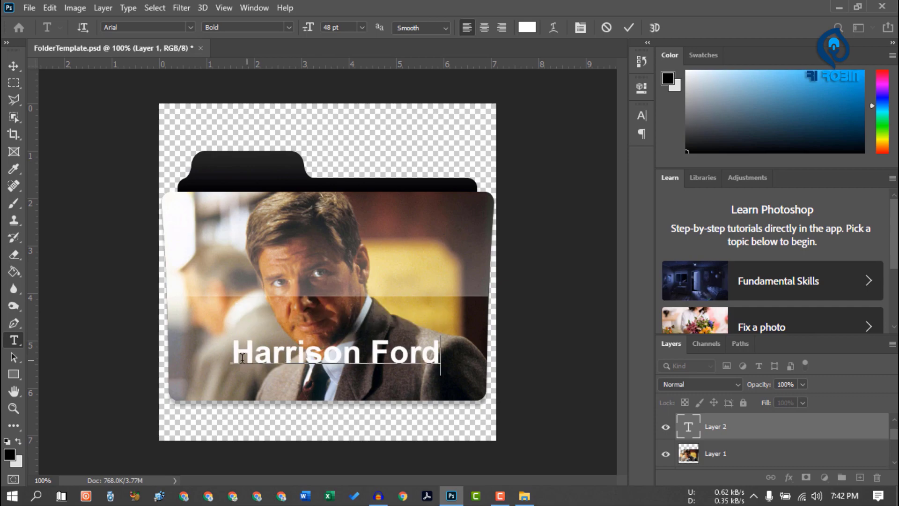
Change the font of the whole Harrison Ford text to Pristina.
drag(231, 352, 336, 385)
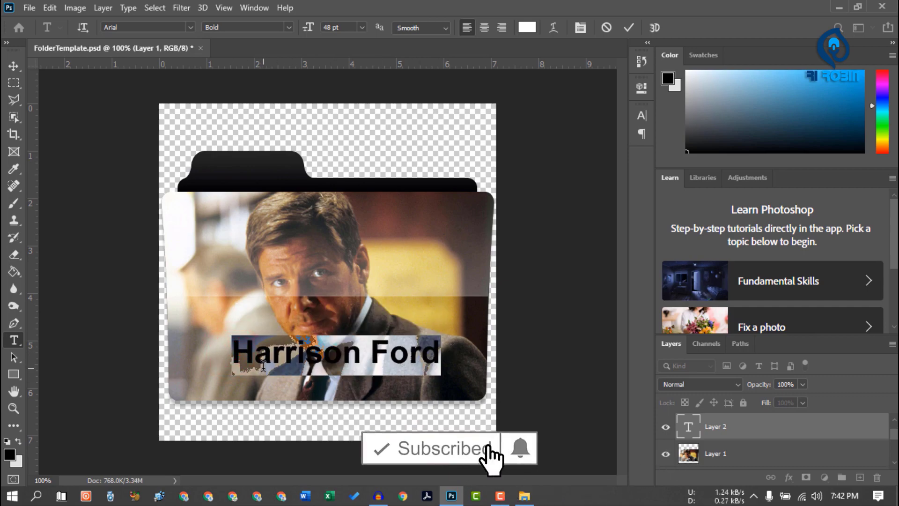
click(190, 27)
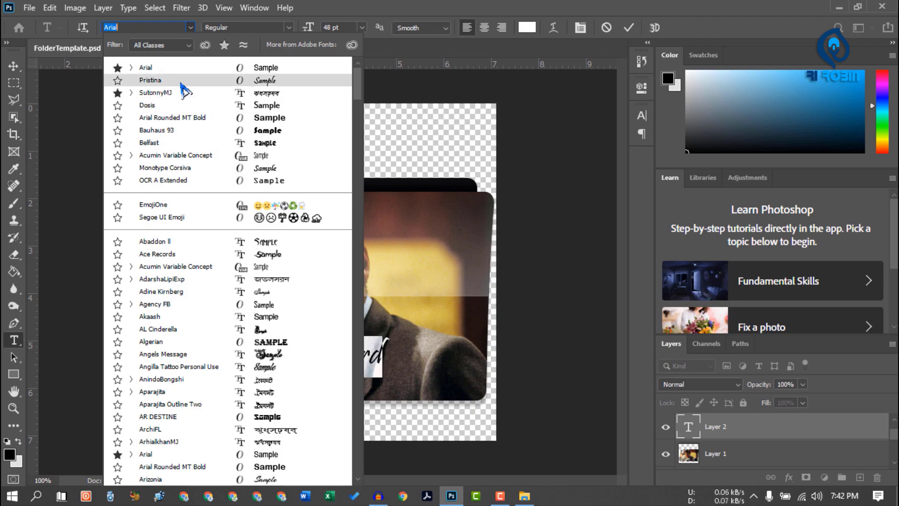
click(265, 83)
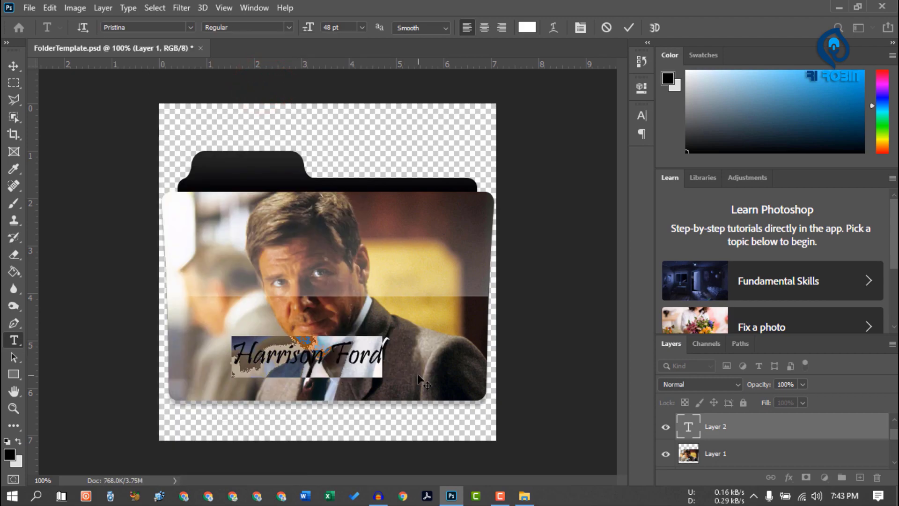
Commit the text and move the Harrison Ford title up onto the folder's tab.
click(13, 65)
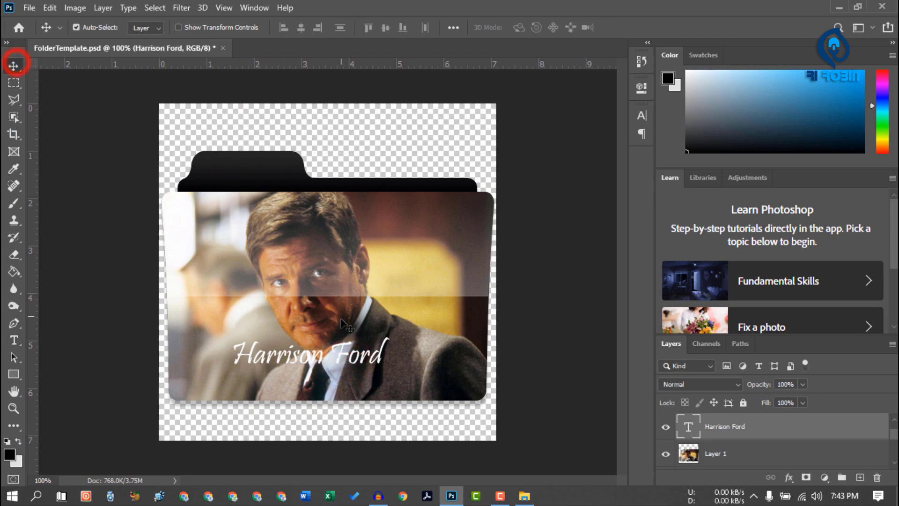
drag(355, 367, 291, 176)
drag(289, 167, 283, 166)
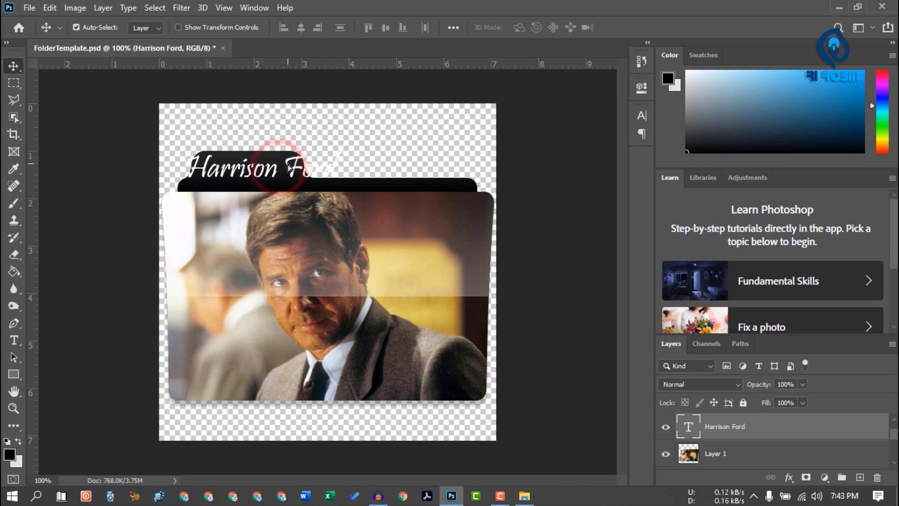
Scale the Harrison Ford title down so it fits within the folder's tab.
key(ctrl+t)
drag(342, 168, 299, 167)
key(Return)
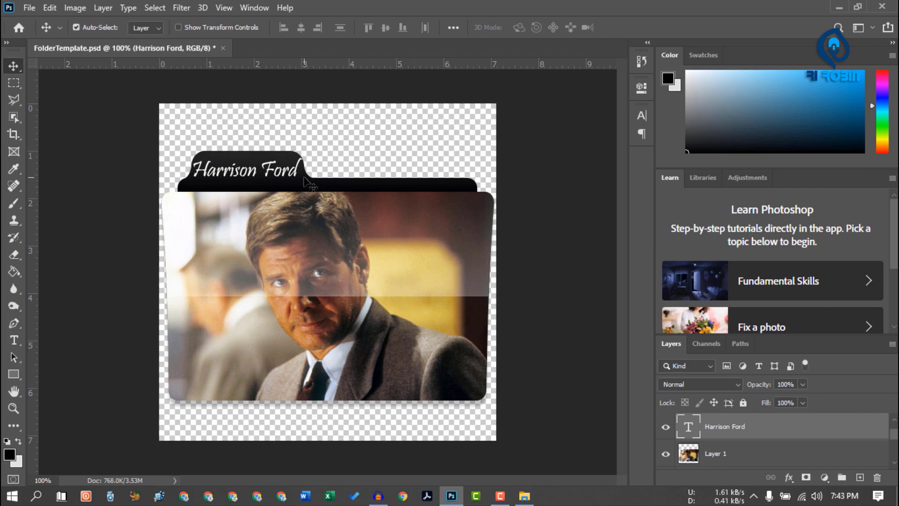
Open the Top Layer's Gradient Overlay settings and bring up its gradient in the Gradient Editor, clear of the artwork.
click(307, 182)
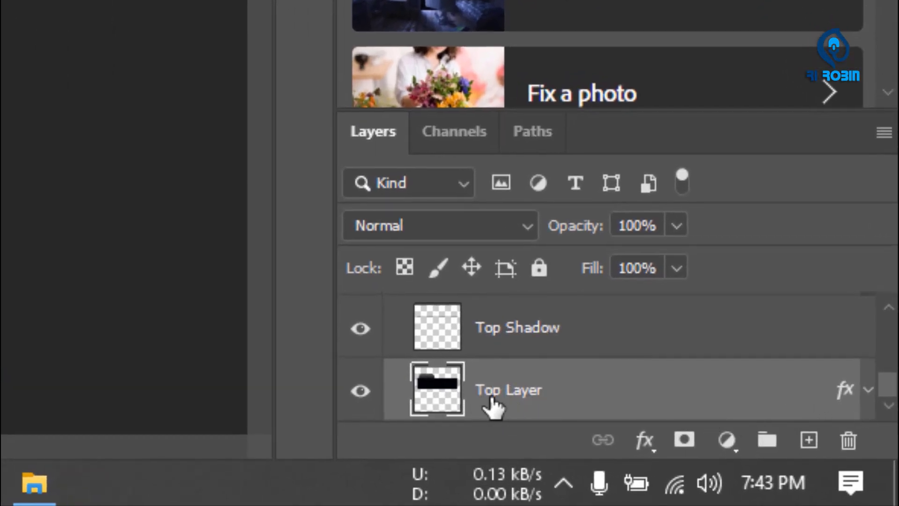
double_click(778, 395)
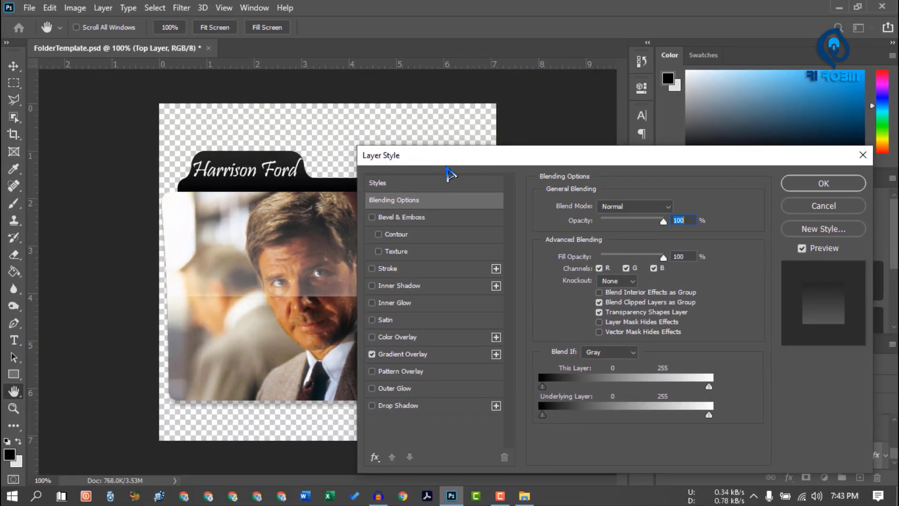
drag(449, 159, 541, 108)
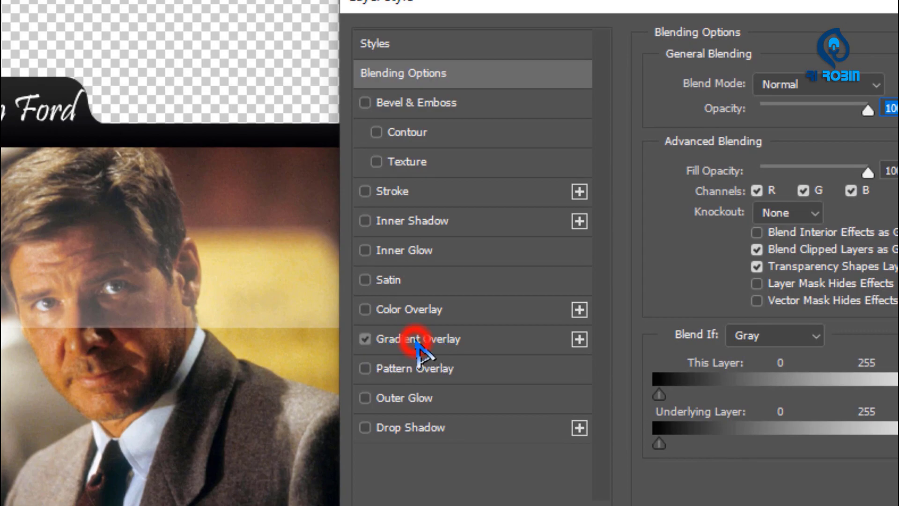
click(416, 340)
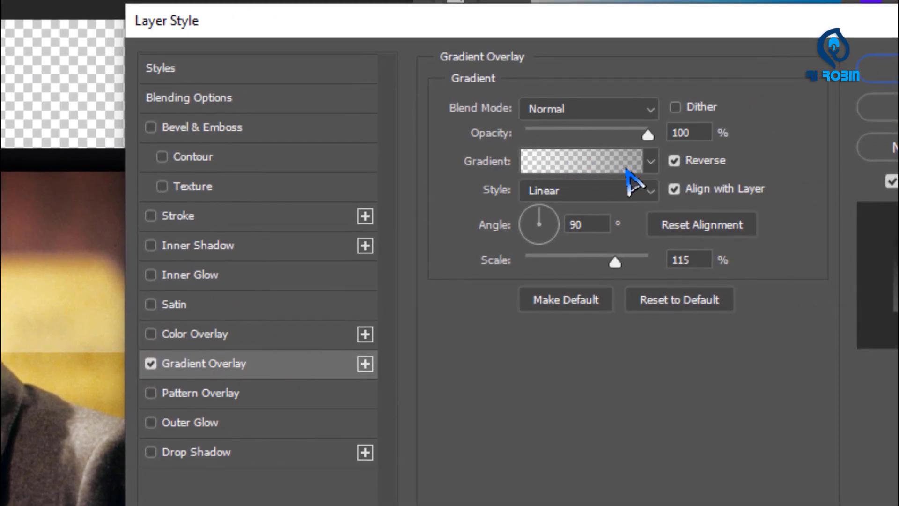
click(604, 167)
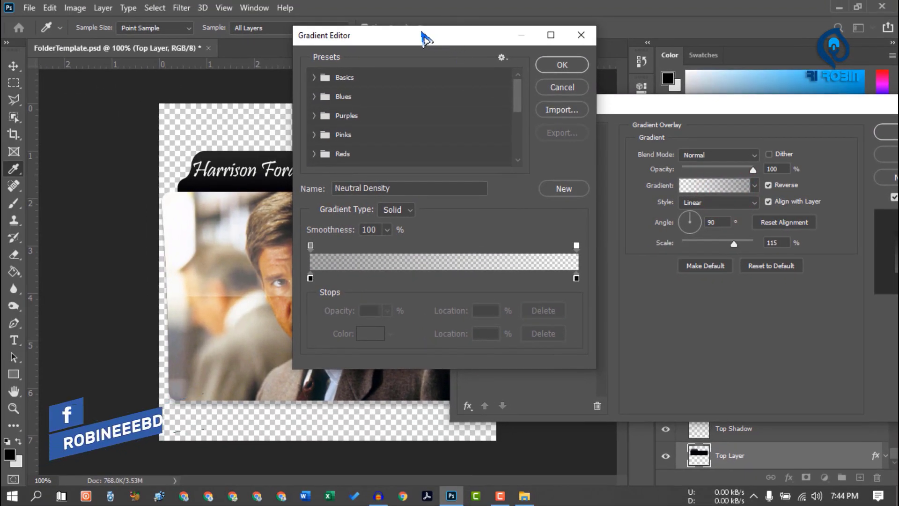
drag(423, 38, 613, 35)
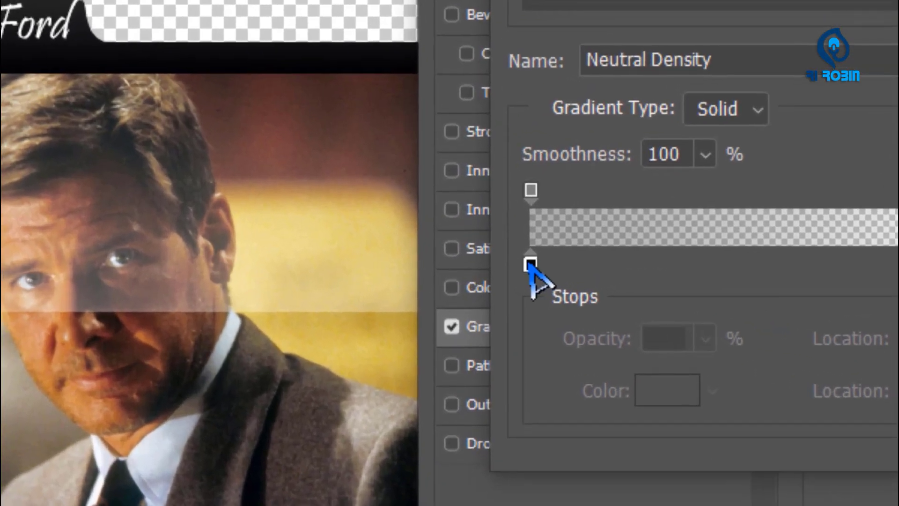
Set the gradient's starting color stop to the yellow d1ba50 by sampling it from the photo.
click(499, 275)
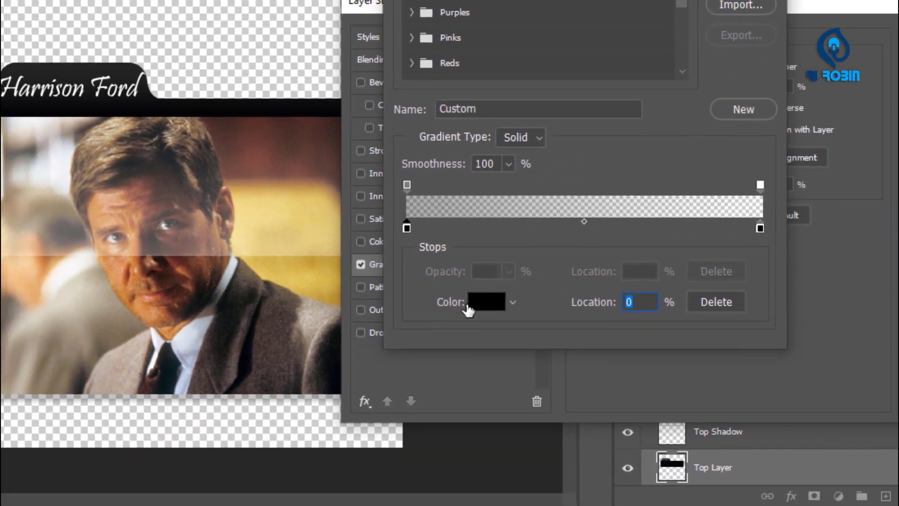
click(469, 305)
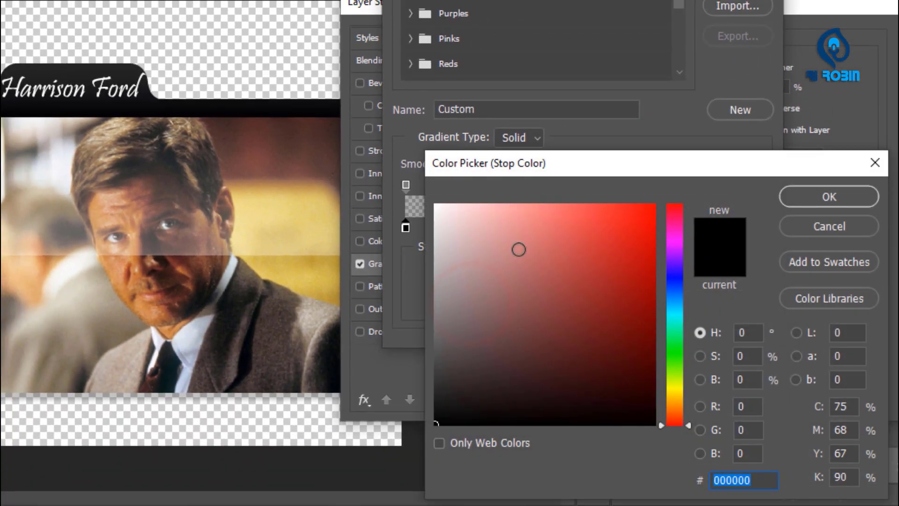
click(291, 227)
click(279, 222)
click(280, 234)
click(286, 254)
click(299, 265)
click(267, 171)
click(266, 172)
click(265, 181)
click(248, 176)
click(245, 174)
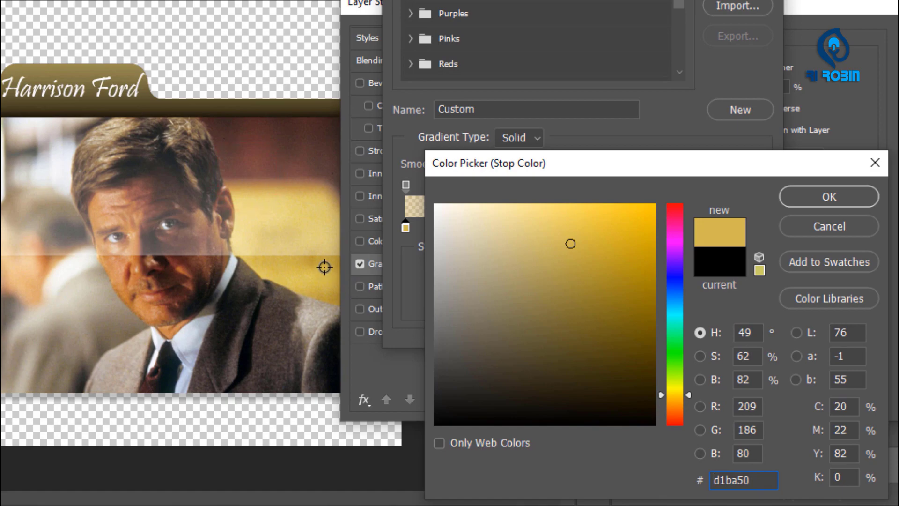
click(787, 196)
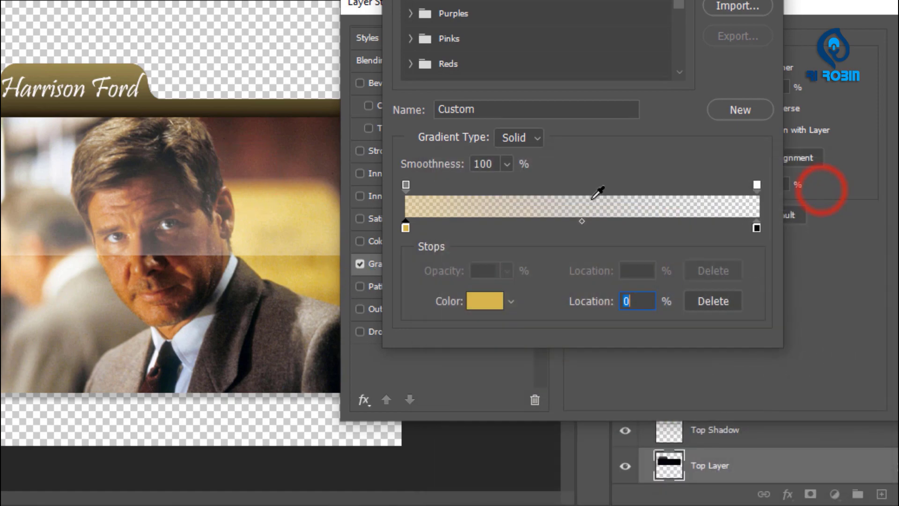
Set the gradient's end color stop at 100% to the tan c7a65f sampled from the photo and apply the overlay.
click(756, 228)
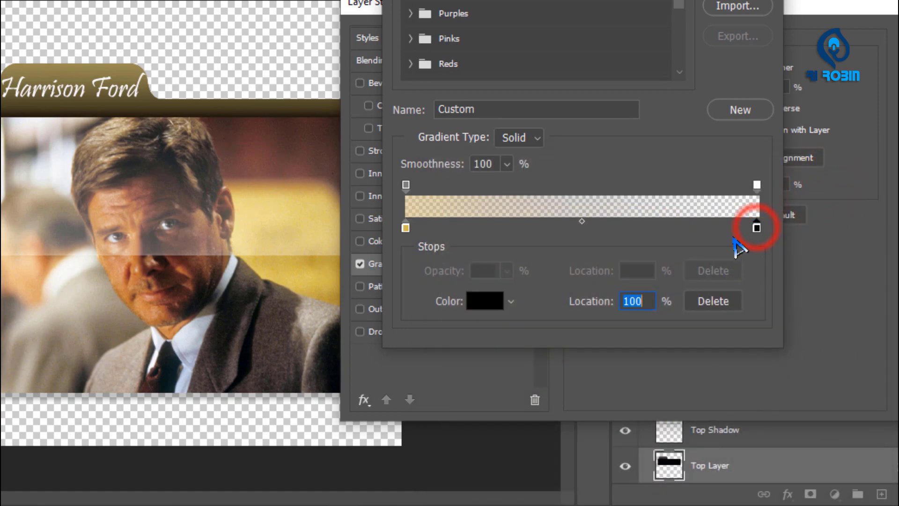
click(493, 301)
click(285, 234)
click(274, 169)
click(275, 156)
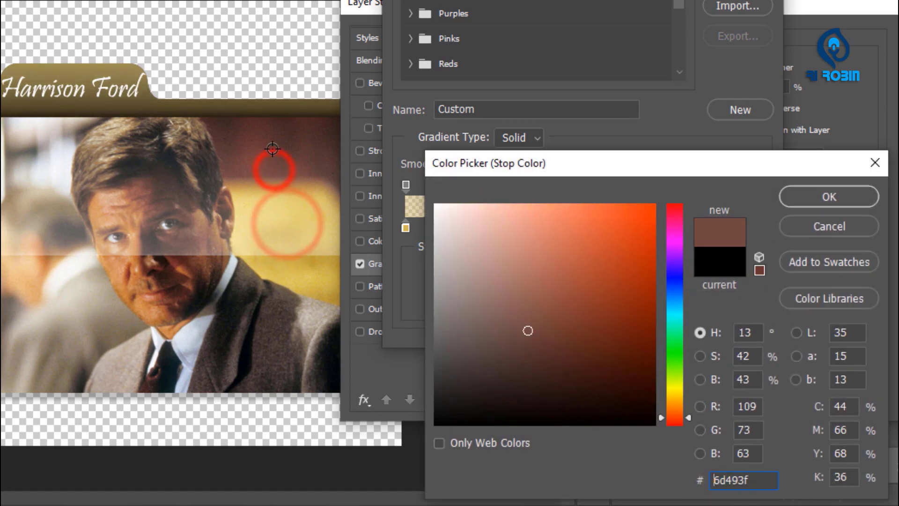
click(17, 291)
click(281, 226)
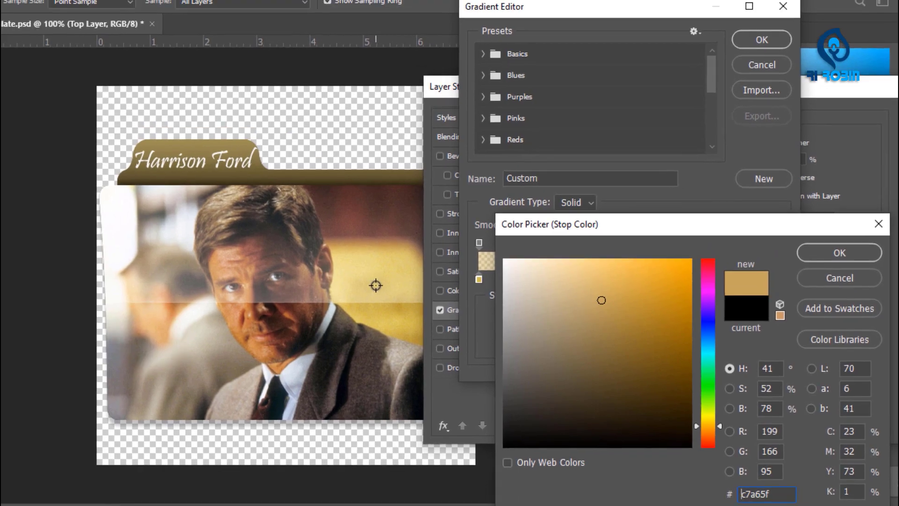
click(840, 252)
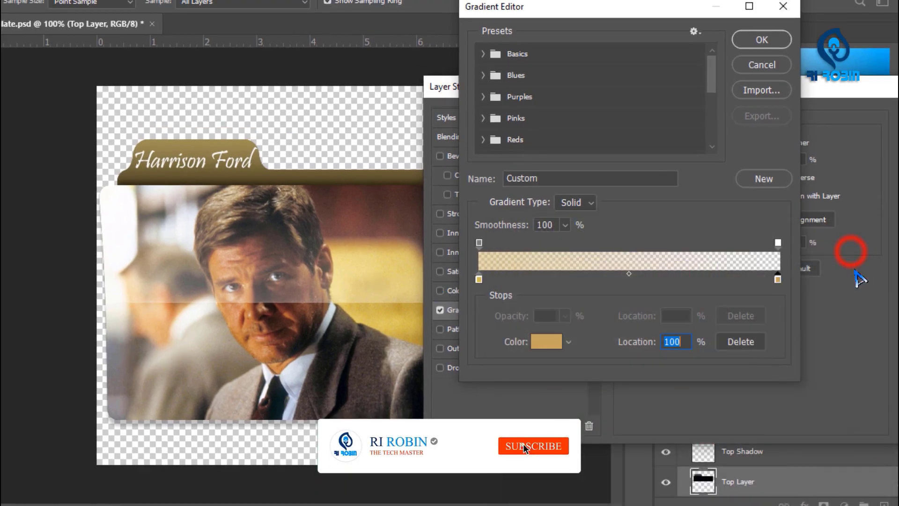
click(762, 39)
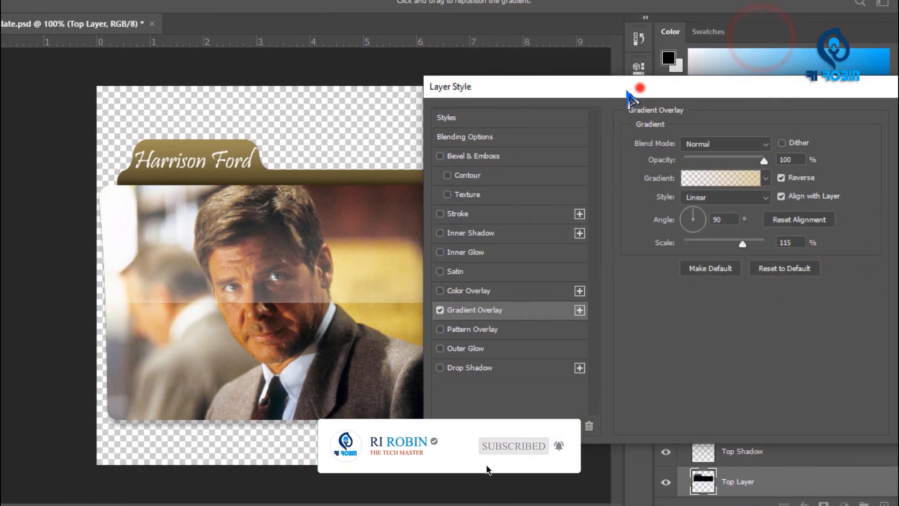
drag(635, 88, 498, 124)
click(819, 152)
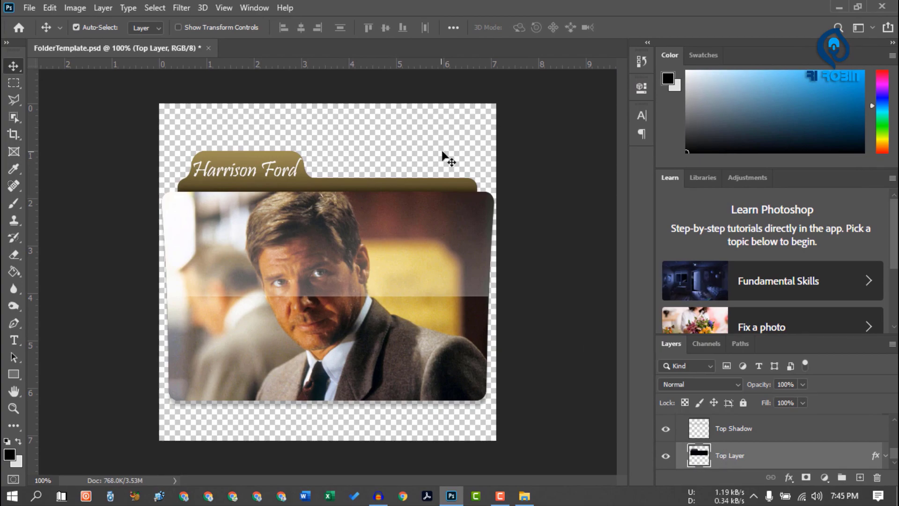
Change the font of the Harrison Ford title on the tab to Britannic Bold.
click(236, 180)
double_click(230, 177)
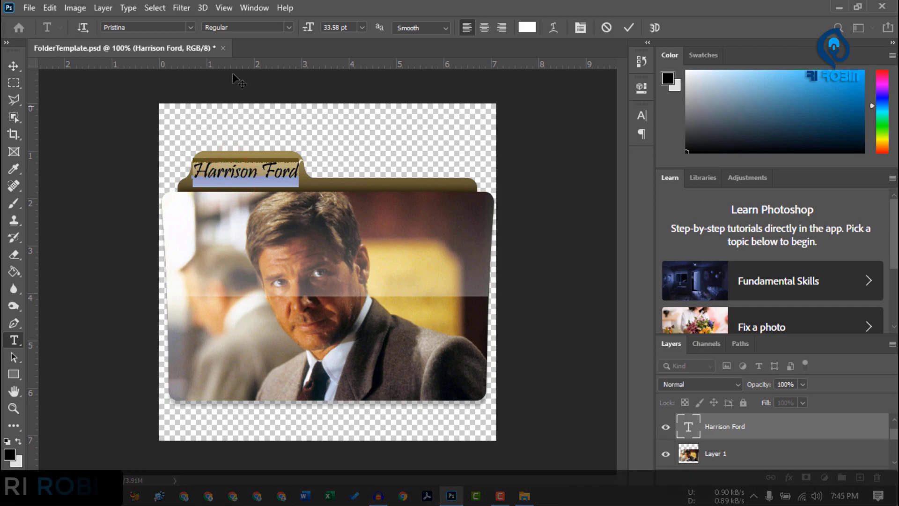
click(192, 28)
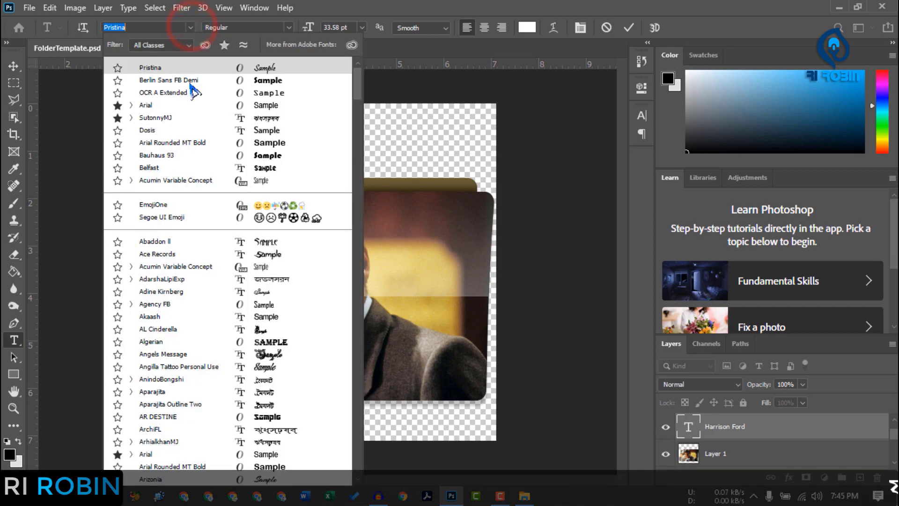
click(145, 105)
scroll(229, 321, down, 15)
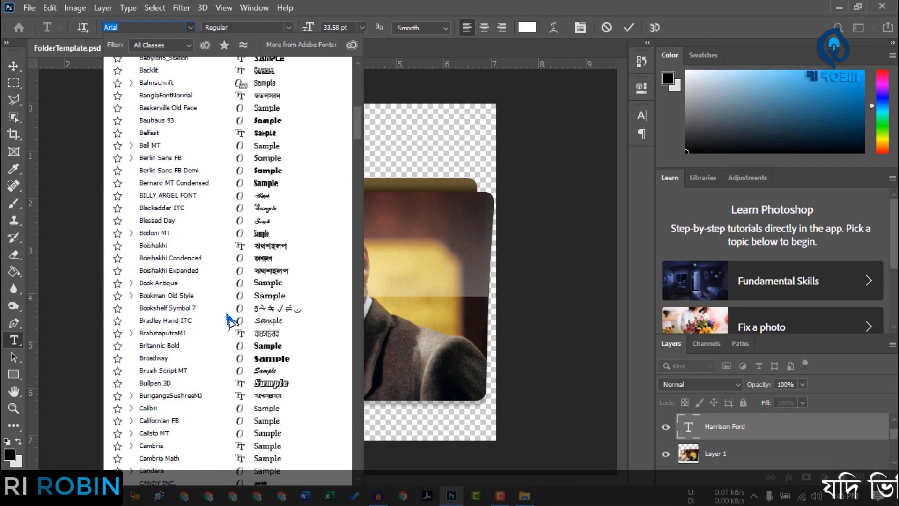
click(230, 345)
click(275, 170)
Recolor the whole Harrison Ford title to yellow f0dd05 and commit the text.
drag(328, 172, 188, 169)
click(526, 27)
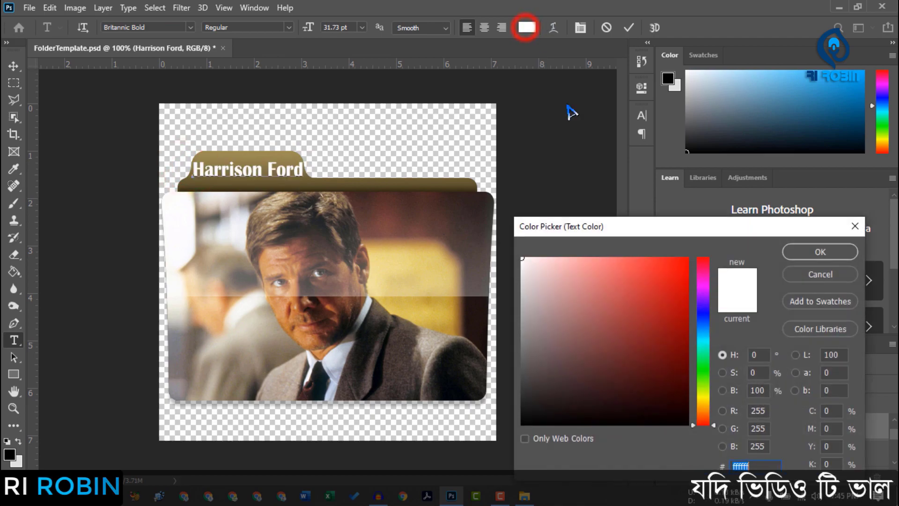
click(398, 286)
click(687, 258)
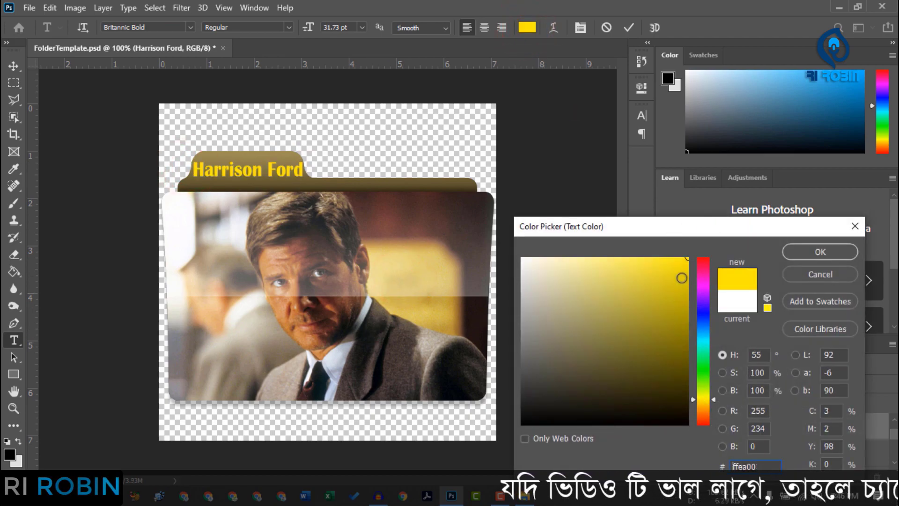
click(683, 269)
drag(683, 269, 685, 267)
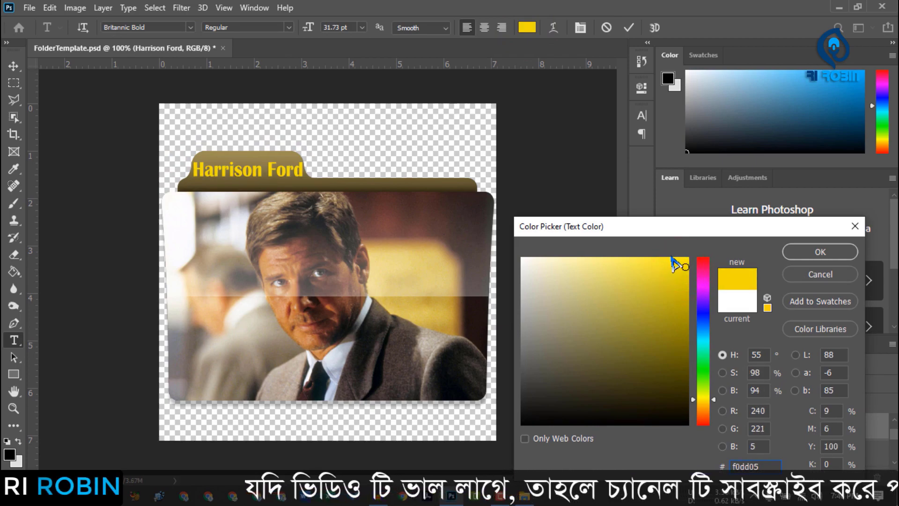
click(819, 253)
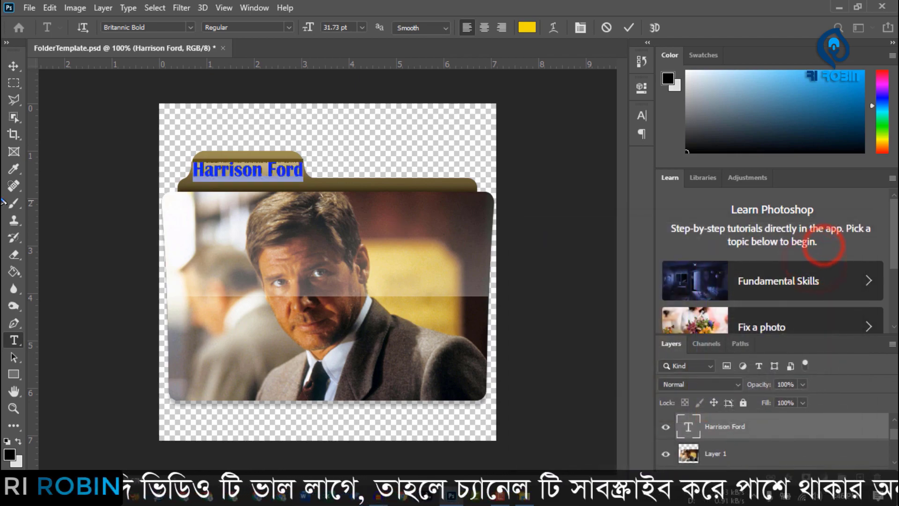
click(13, 66)
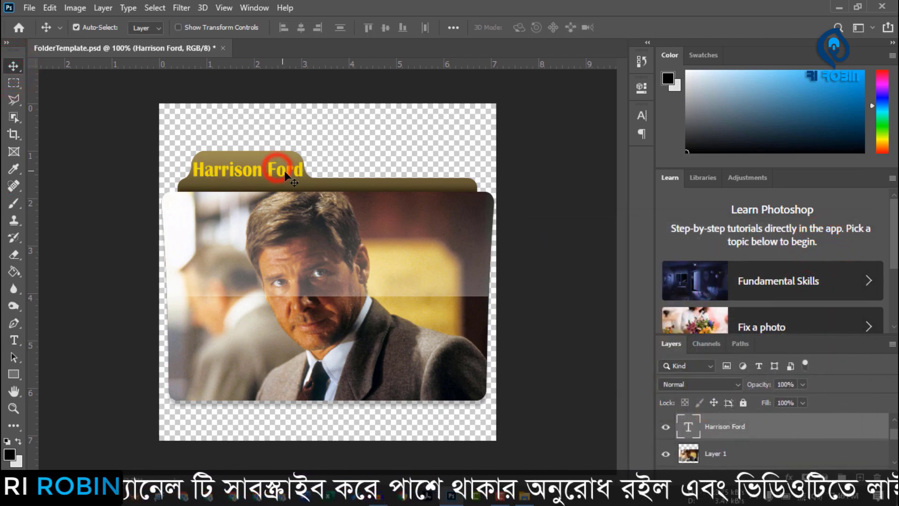
Save a copy of the folder artwork to the Desktop as FolderTemplate.png in PNG format.
click(31, 8)
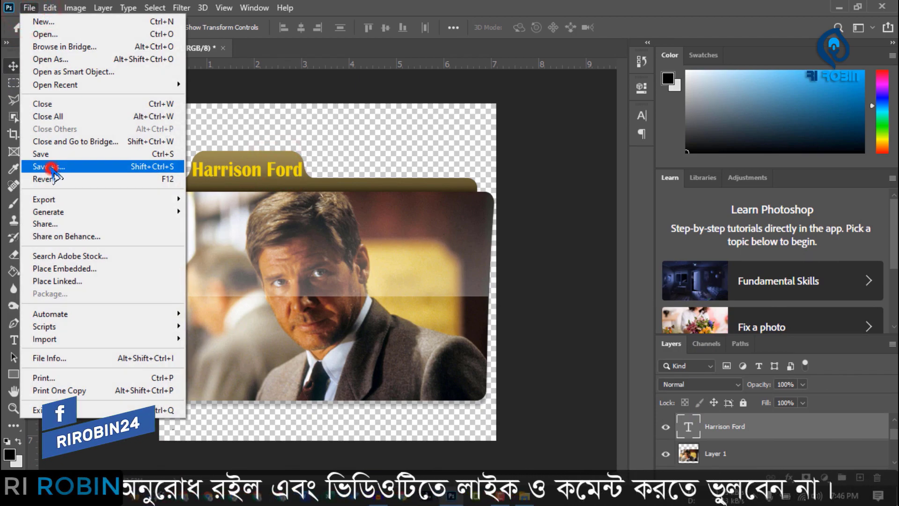
click(50, 167)
click(176, 333)
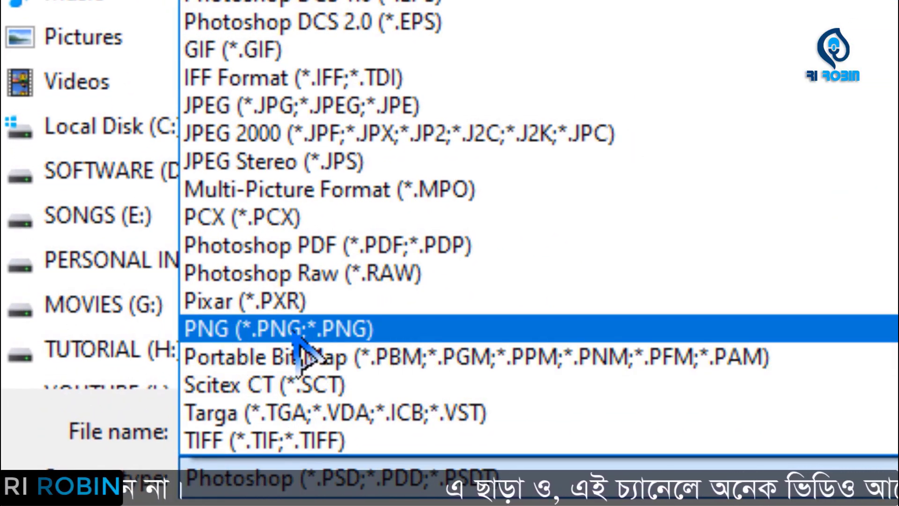
click(372, 331)
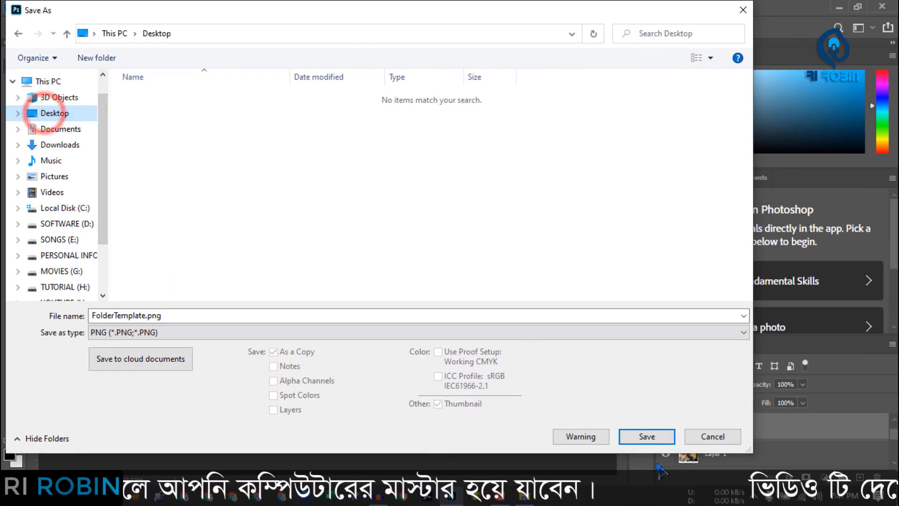
click(647, 437)
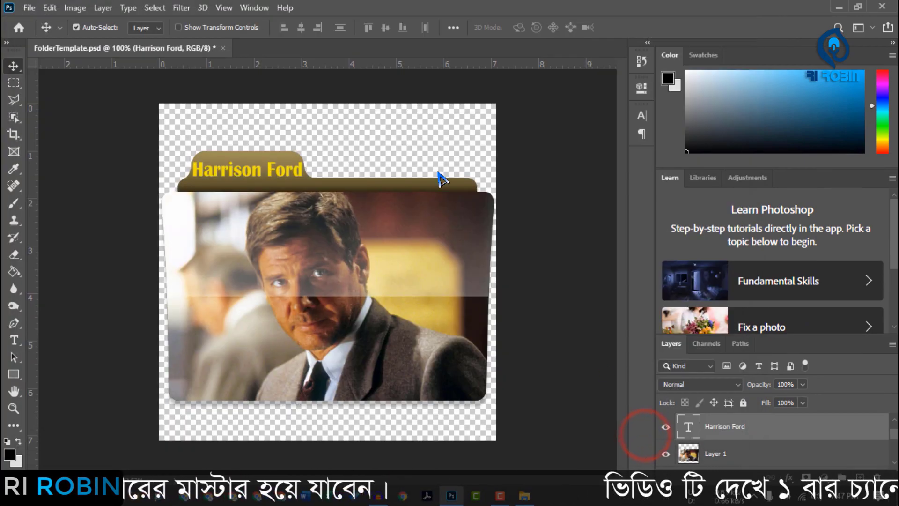
click(519, 143)
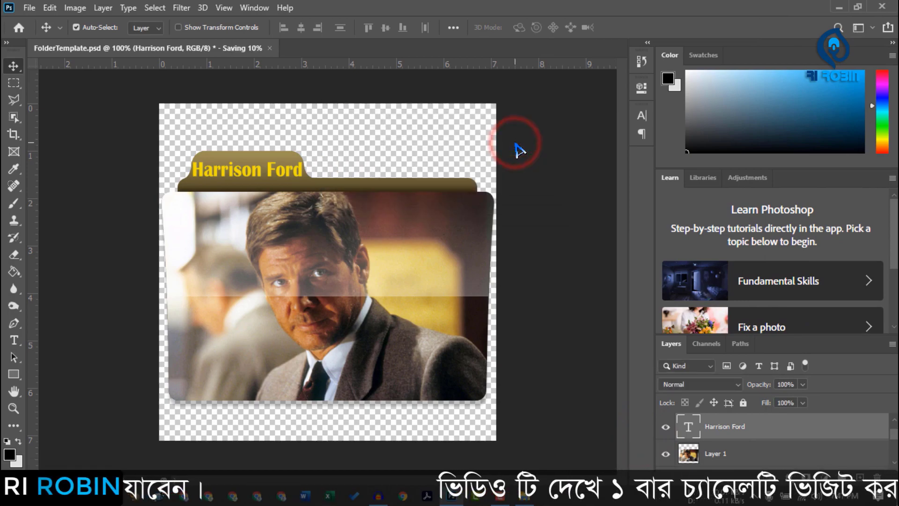
Close FolderTemplate.psd without saving its changes and exit Photoshop.
key(ctrl+w)
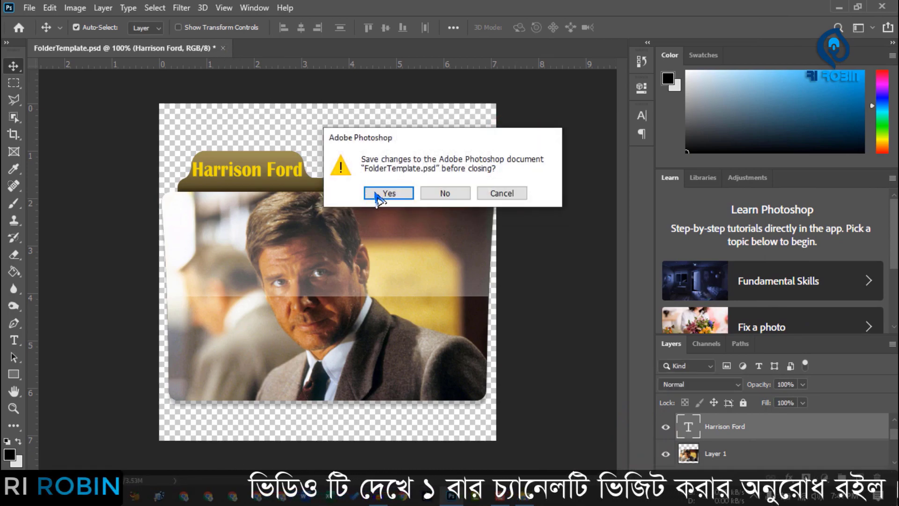
click(425, 188)
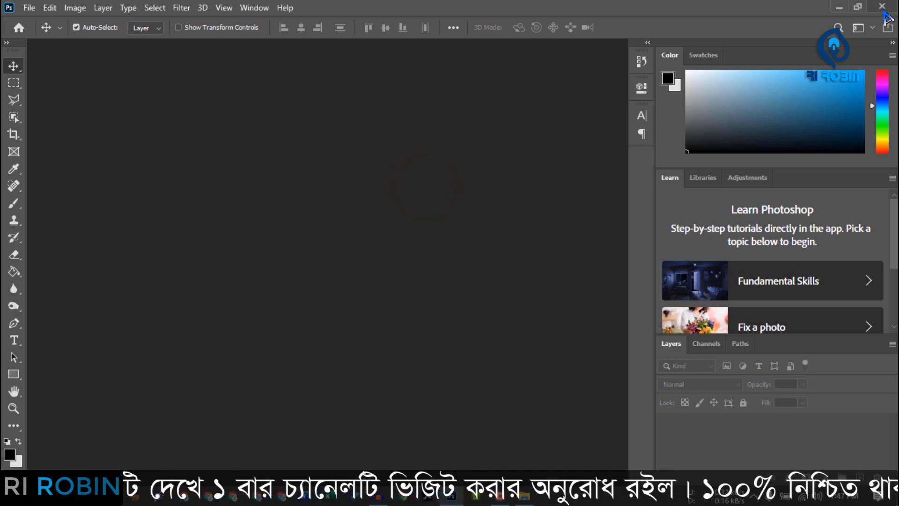
click(882, 7)
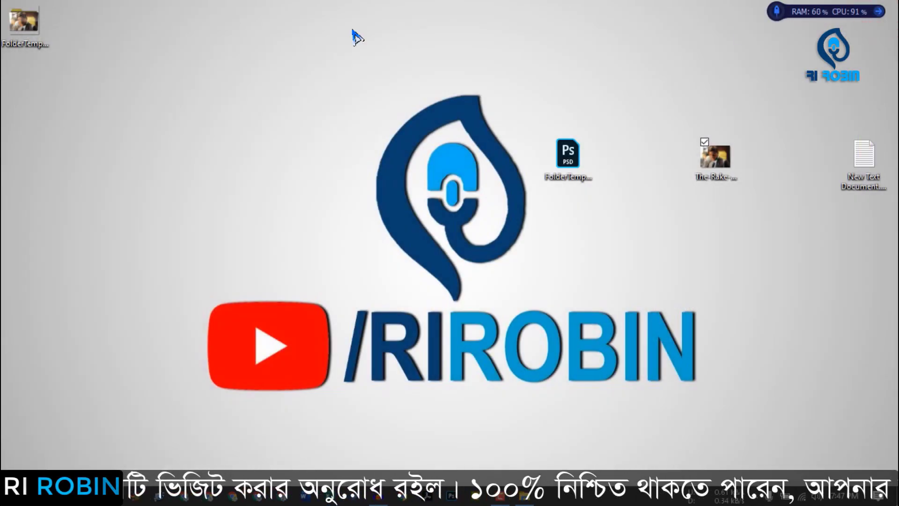
Open FolderTemplate.png from the desktop to view the finished folder image.
click(23, 21)
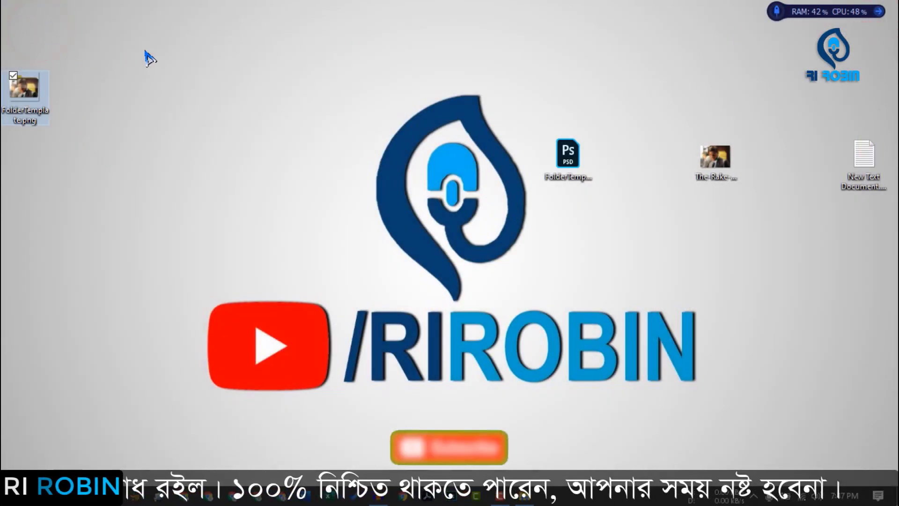
double_click(25, 35)
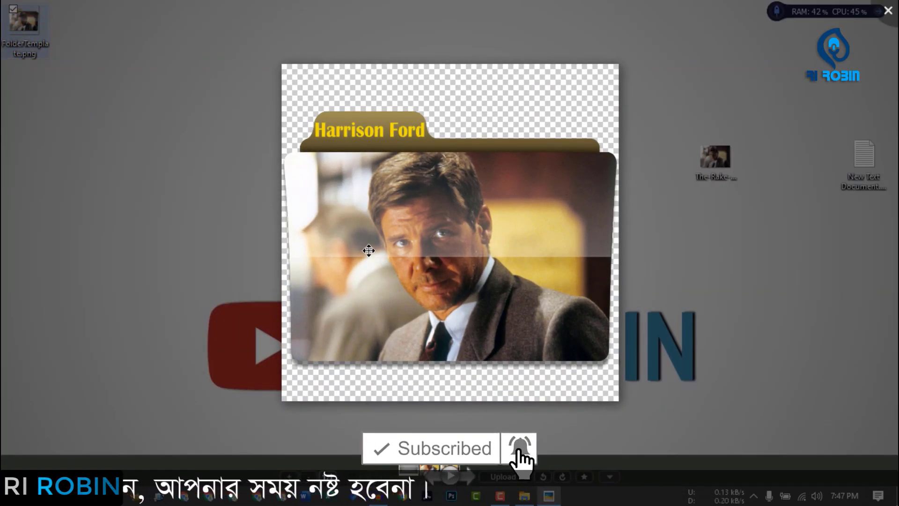
Close the image preview and move the FolderTemplate.png file away from the desktop's corner.
key(Escape)
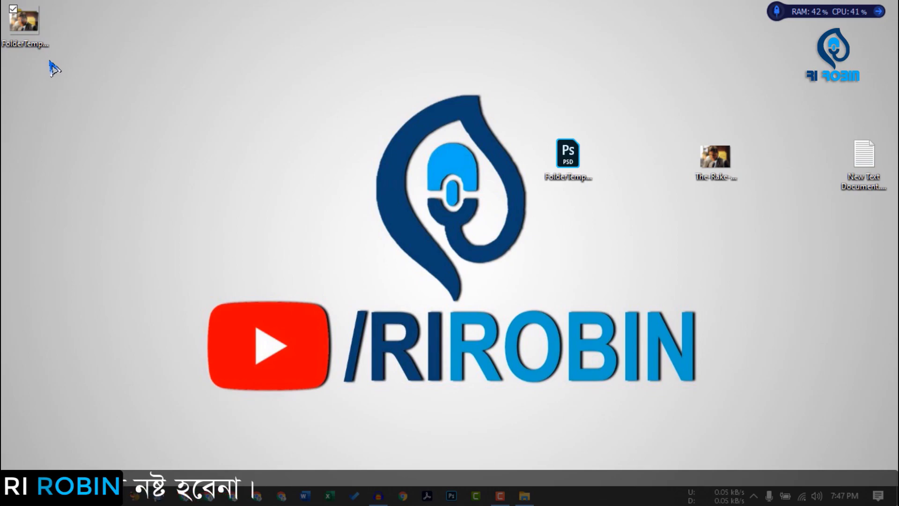
drag(26, 23, 177, 110)
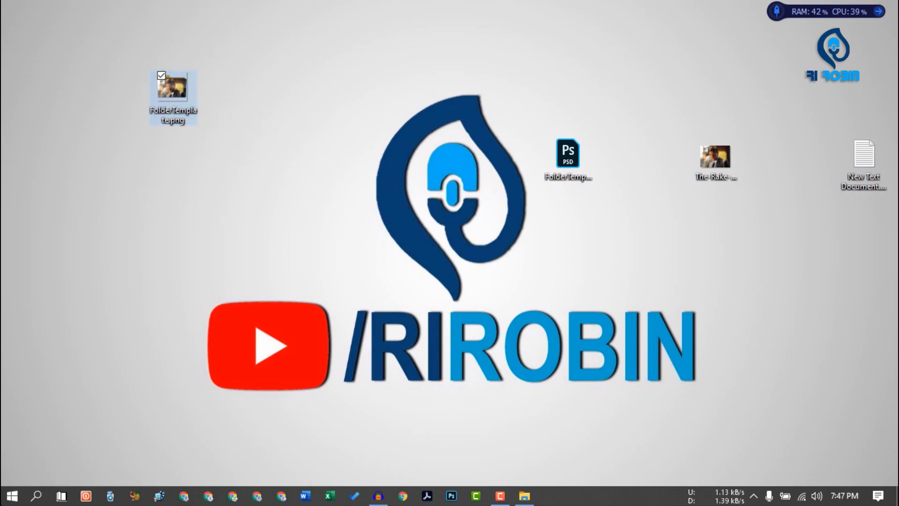
Launch FormatFactory, reposition its window so the desktop file shows, and start a picture conversion to ICO.
click(12, 495)
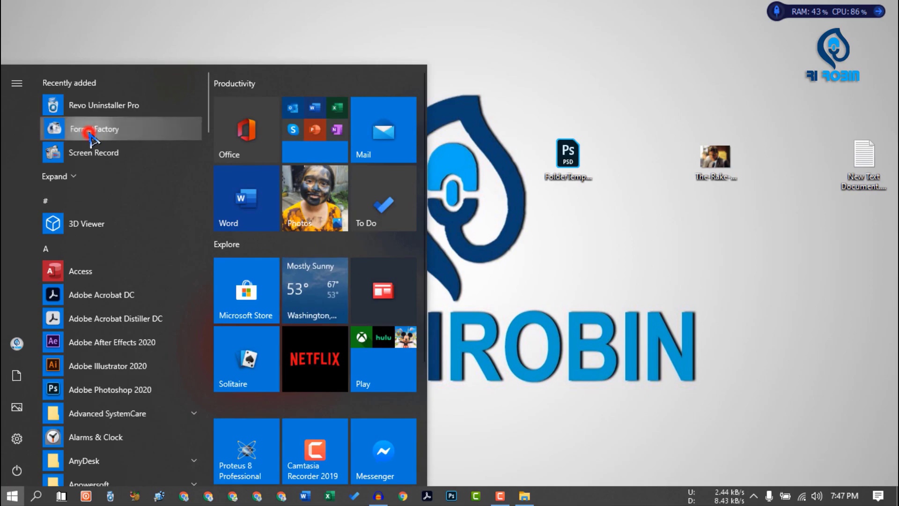
click(89, 133)
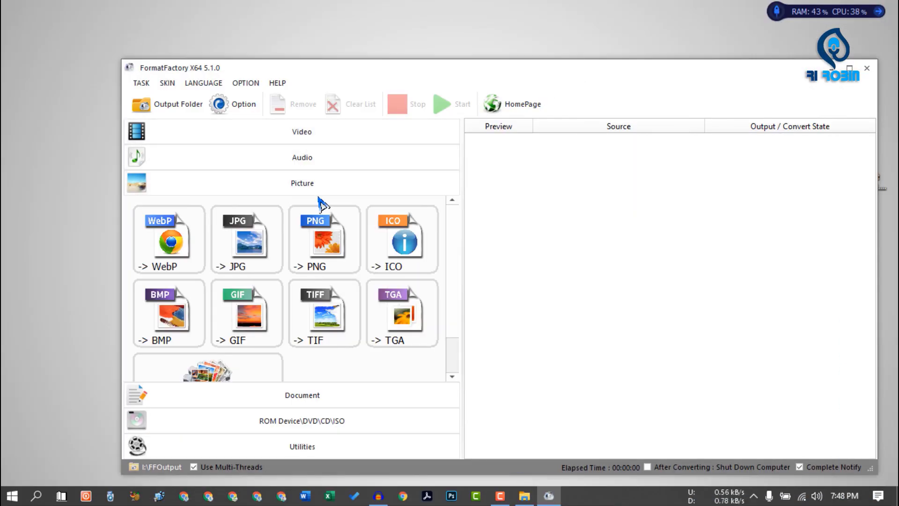
drag(406, 70, 378, 52)
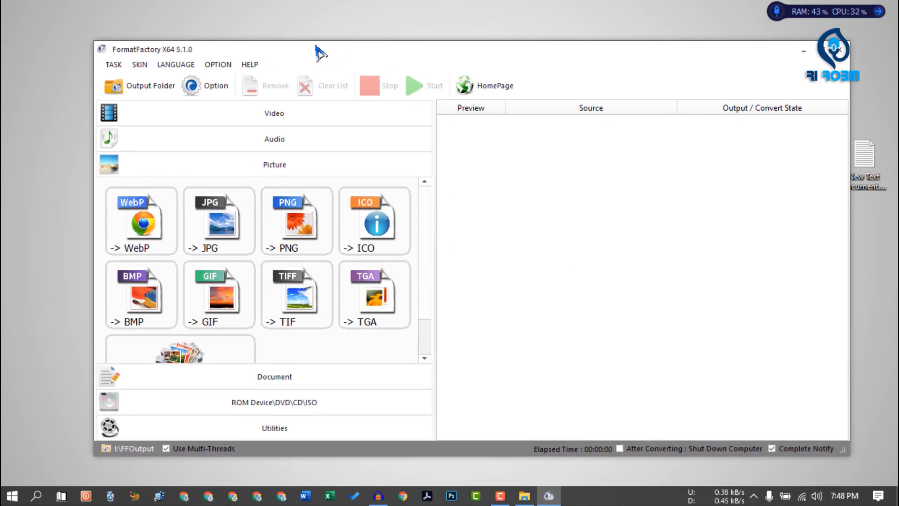
drag(304, 52, 406, 49)
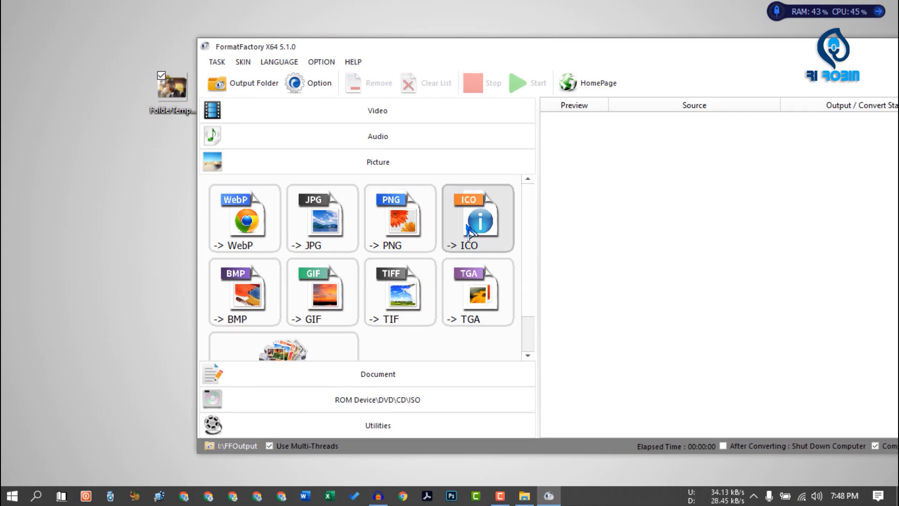
click(479, 220)
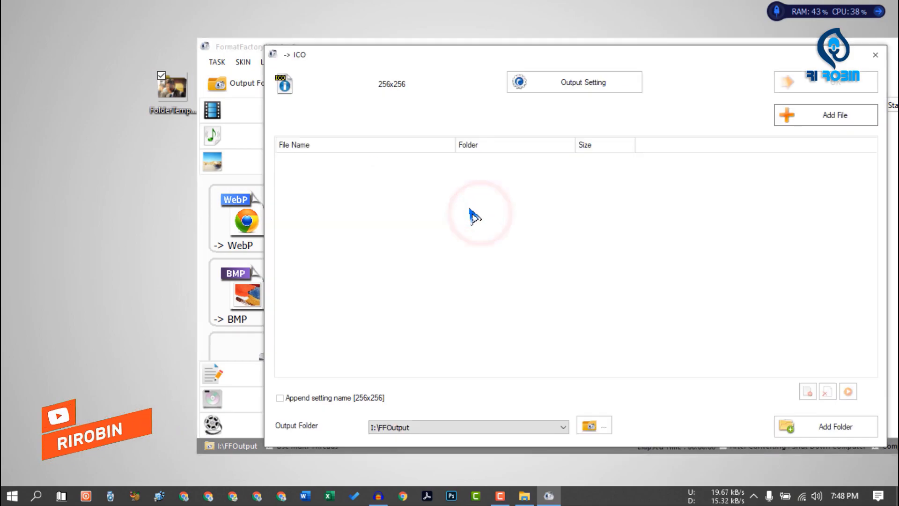
Add FolderTemplate.png from the Desktop to the ICO conversion, showing the files as large icons.
click(817, 115)
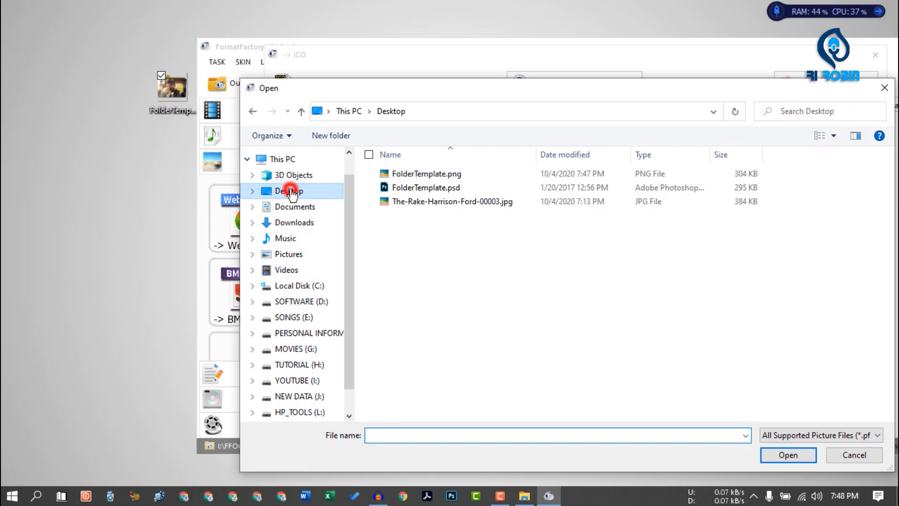
click(827, 135)
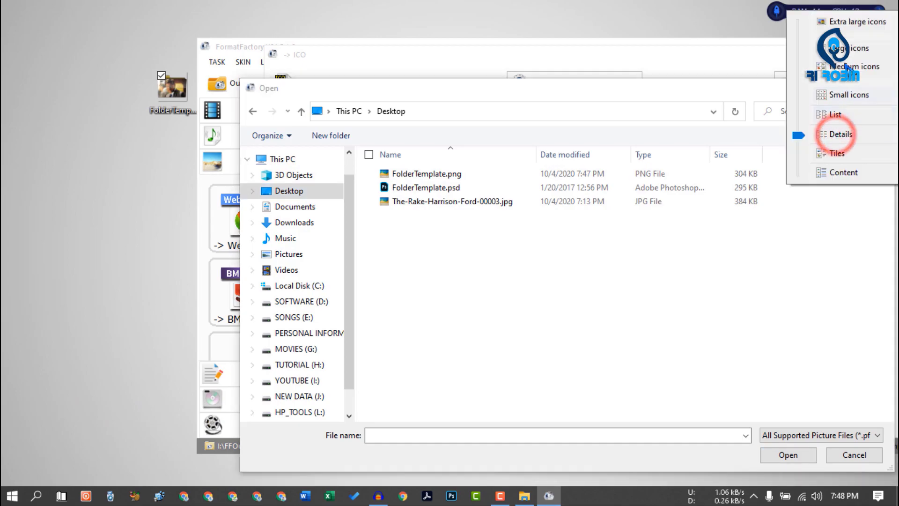
click(850, 48)
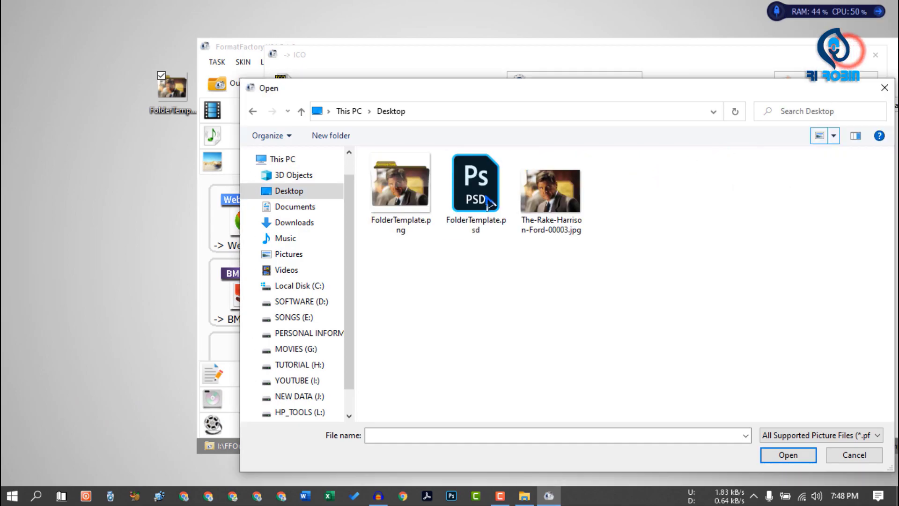
double_click(399, 190)
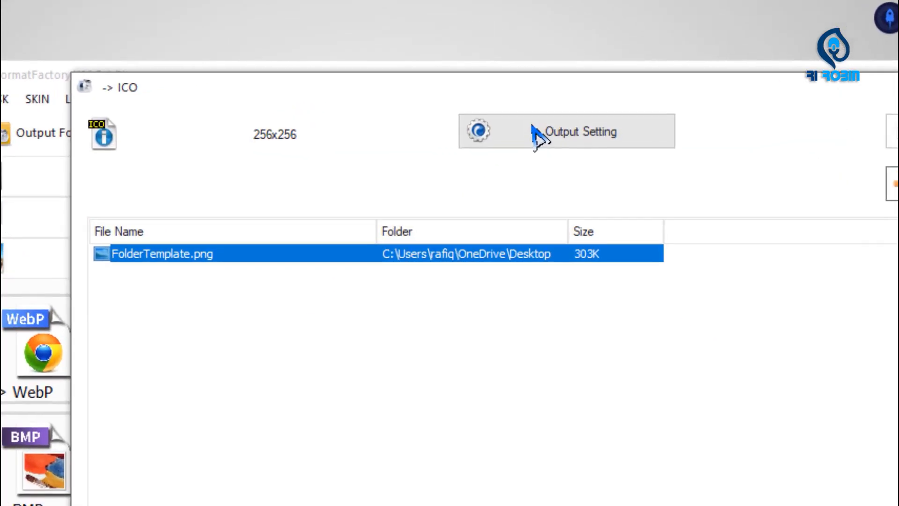
Set the ICO output size limit to a maximum width of 500 and a maximum height of 500.
click(511, 141)
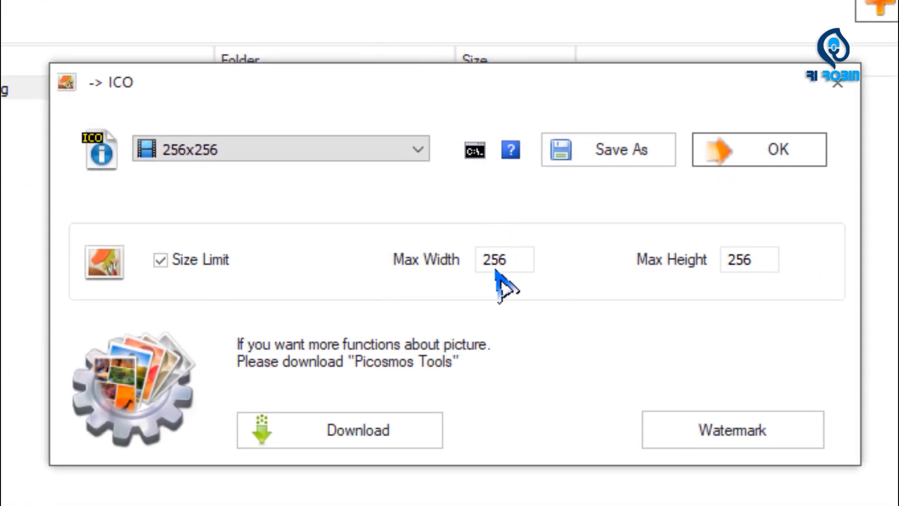
double_click(514, 260)
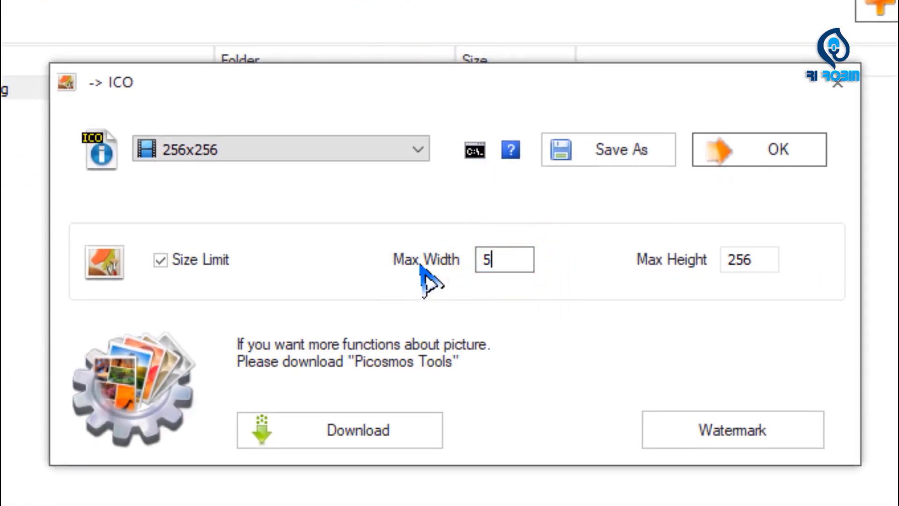
double_click(758, 259)
text(500)
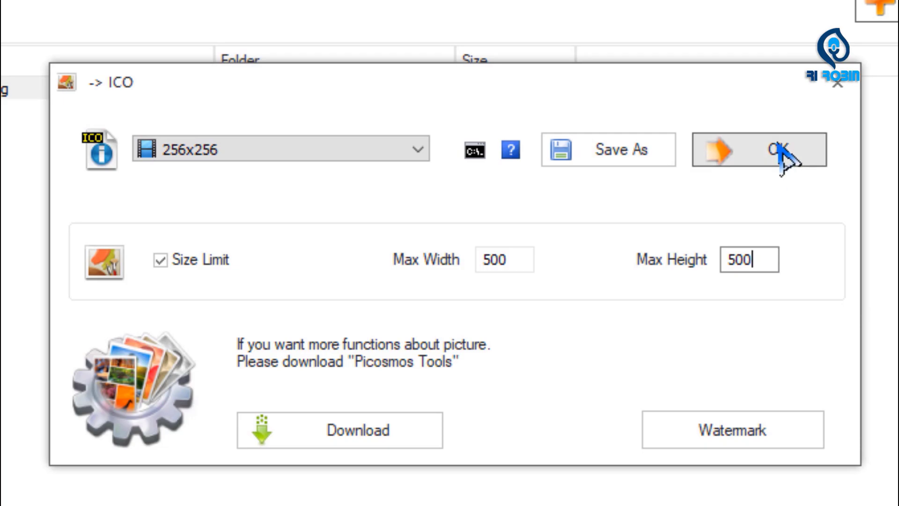
click(779, 149)
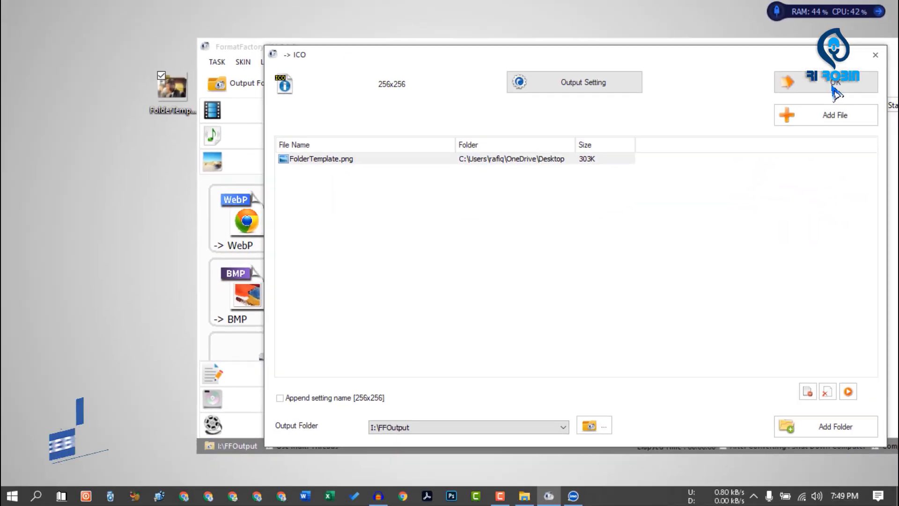
Queue the ICO task, run the conversion of FolderTemplate.png, and close FormatFactory.
click(850, 79)
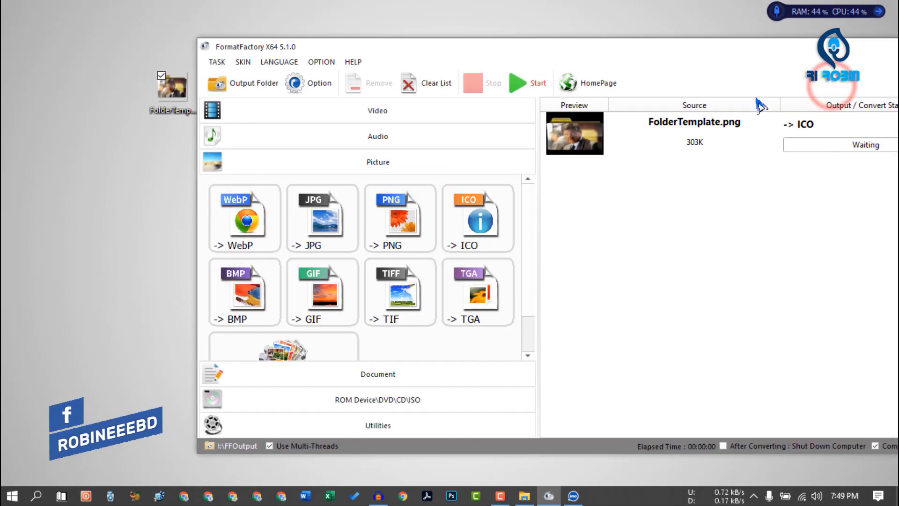
drag(649, 53, 504, 53)
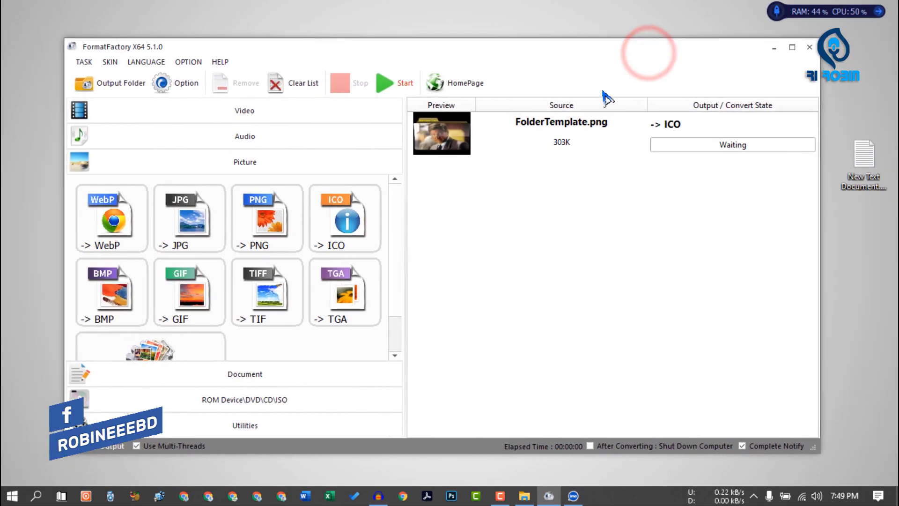
click(388, 92)
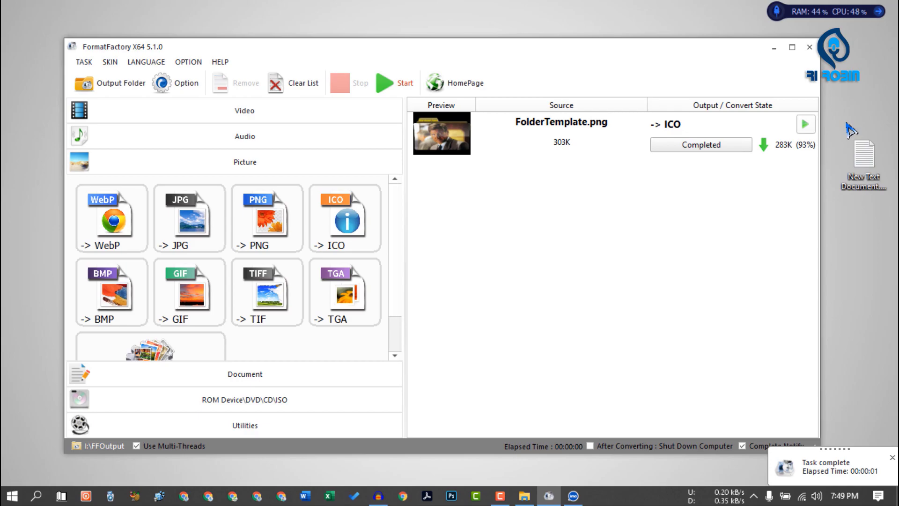
click(809, 48)
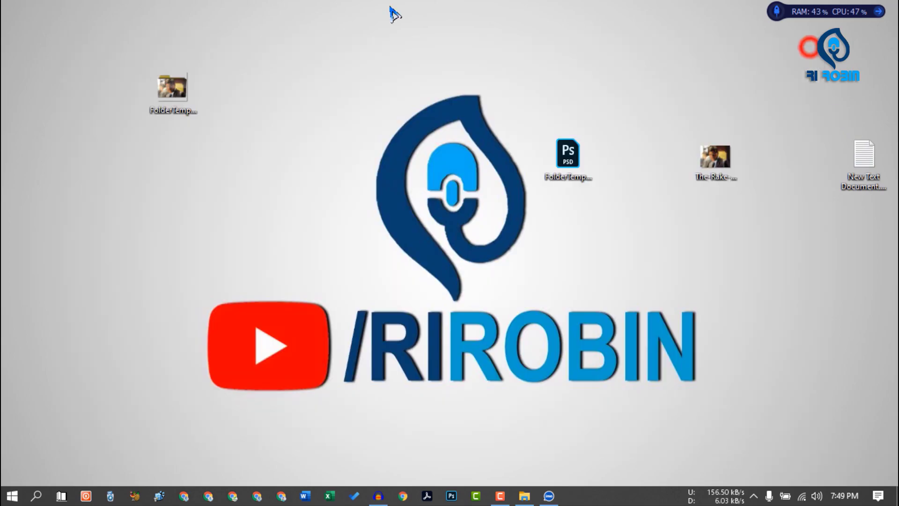
Open the FFOutput folder on the YOUTUBE (I:) drive in File Explorer.
mouse_move(387, 3)
click(340, 18)
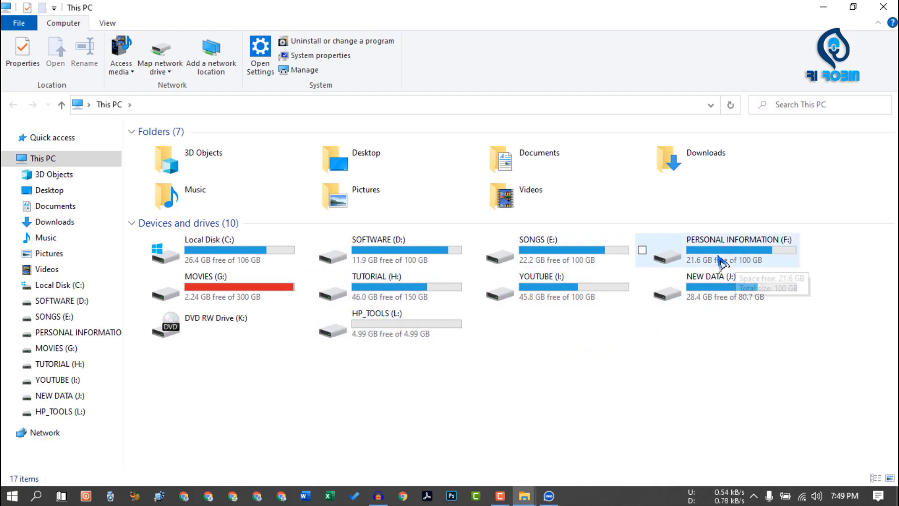
double_click(568, 295)
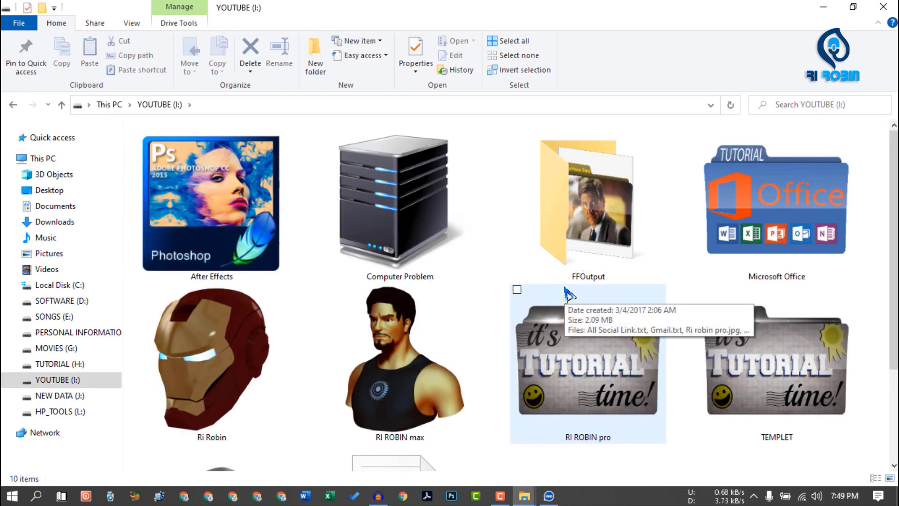
double_click(607, 219)
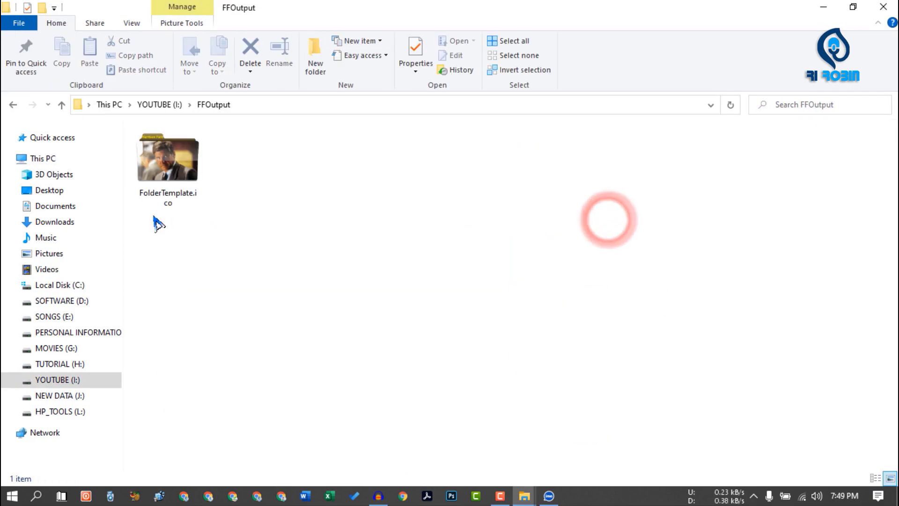
Rename the converted FolderTemplate.ico file to Harrison Ford, keeping its .ico extension.
click(174, 149)
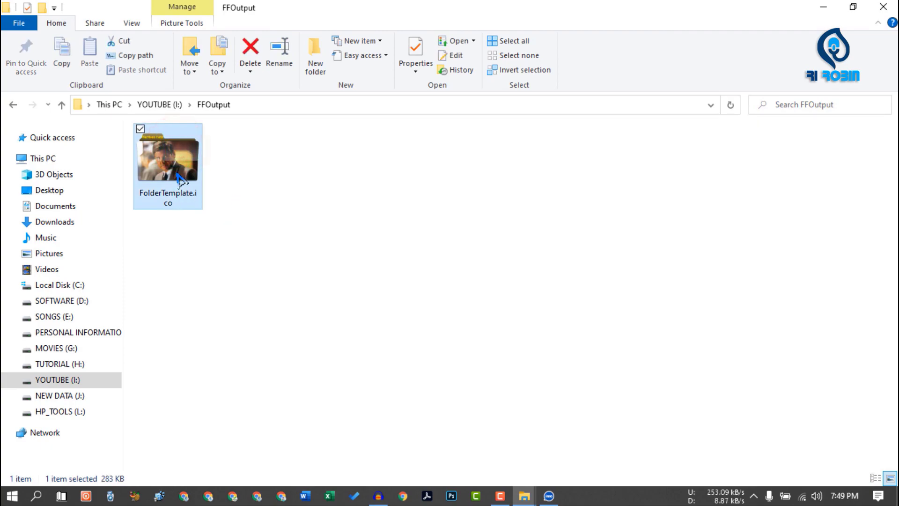
click(161, 197)
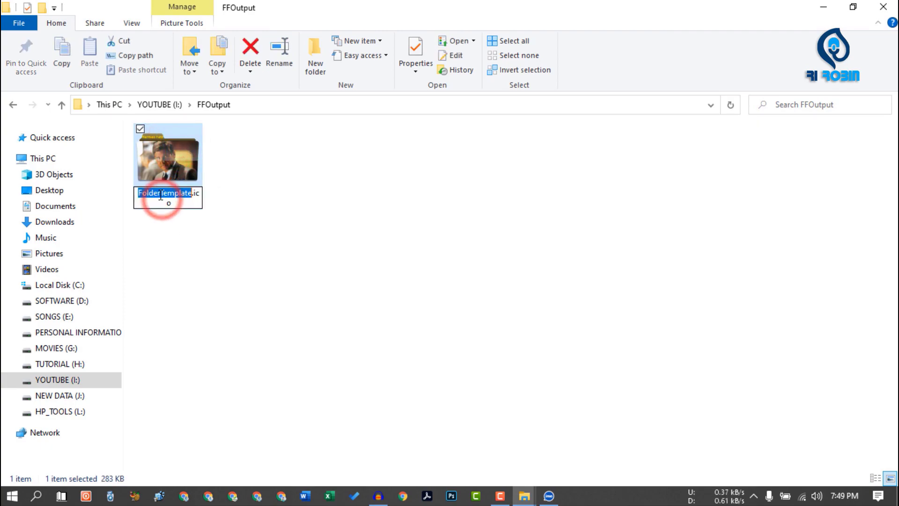
text(Harrison Ford)
click(247, 212)
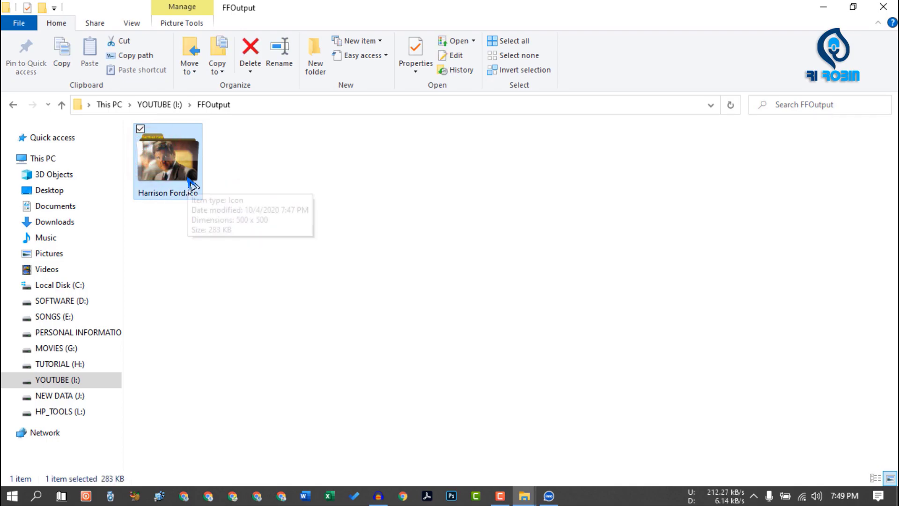
Move Harrison Ford.ico from FFOutput into the English subfolder of the ico folder on the SOFTWARE (D:) drive.
click(122, 41)
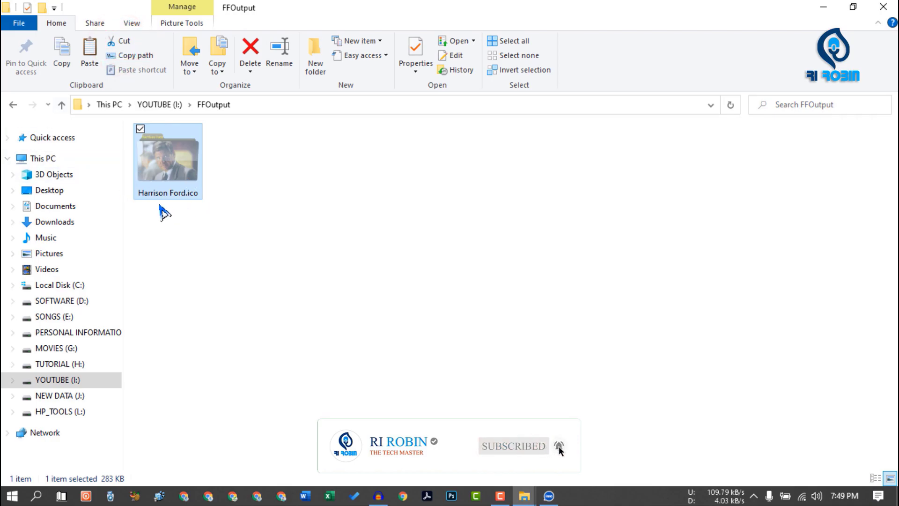
click(11, 105)
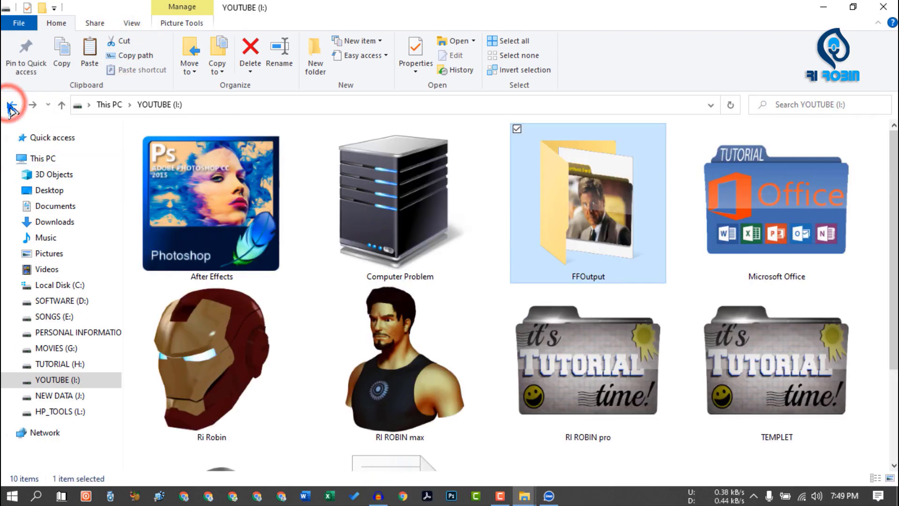
click(12, 104)
double_click(341, 247)
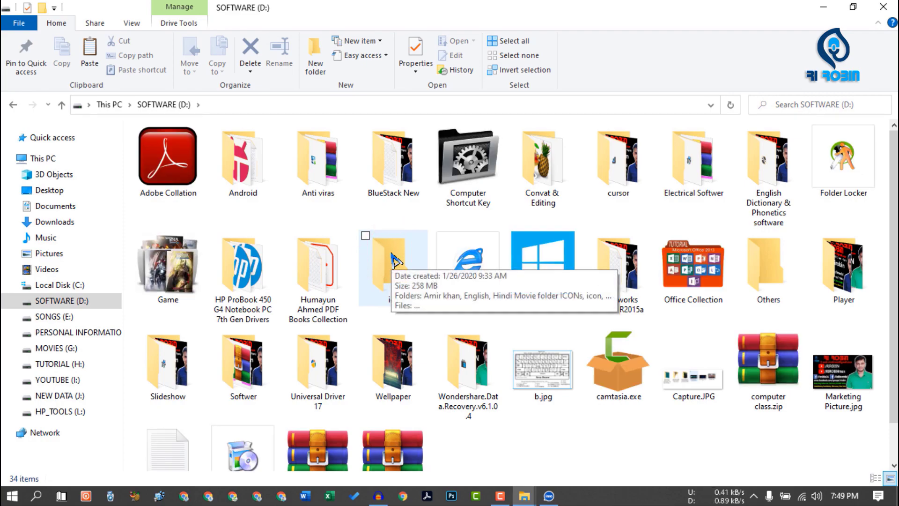
double_click(378, 249)
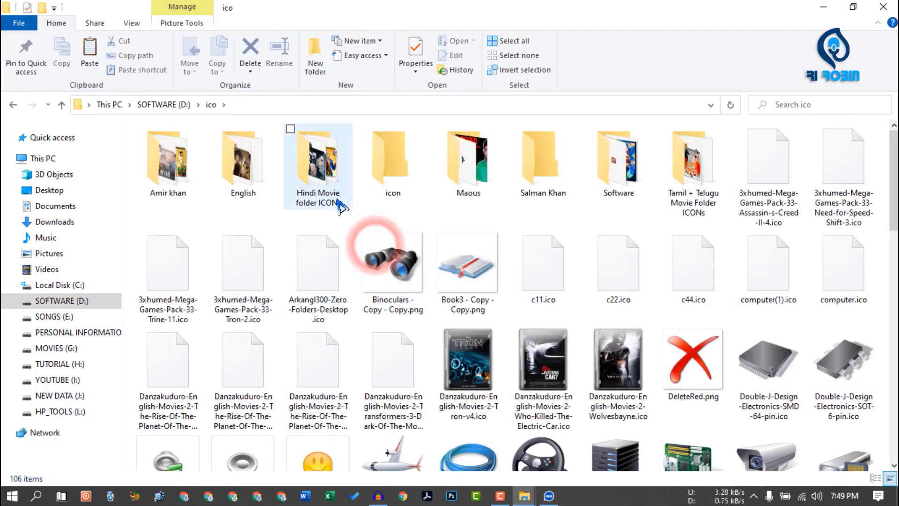
double_click(229, 173)
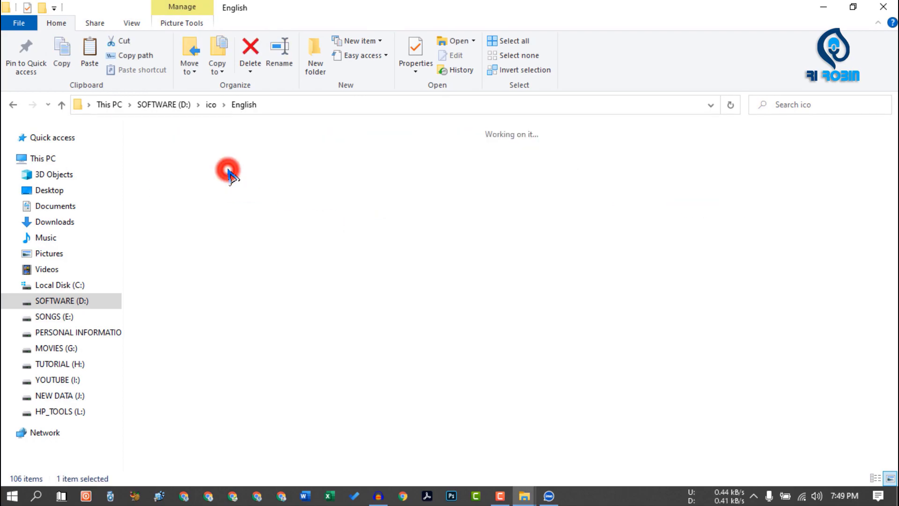
right_click(456, 315)
click(500, 218)
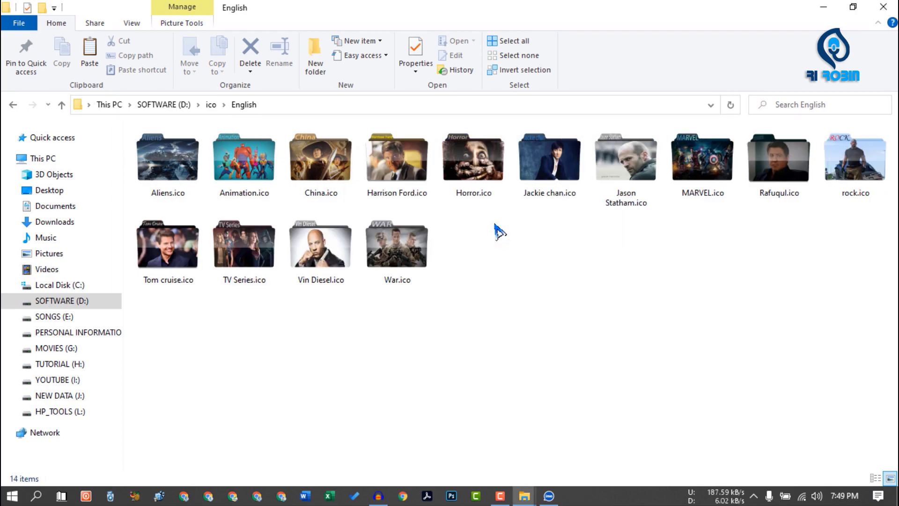
Return to This PC, open the MOVIES (G:) drive, and select the Harrison Ford folder.
click(12, 104)
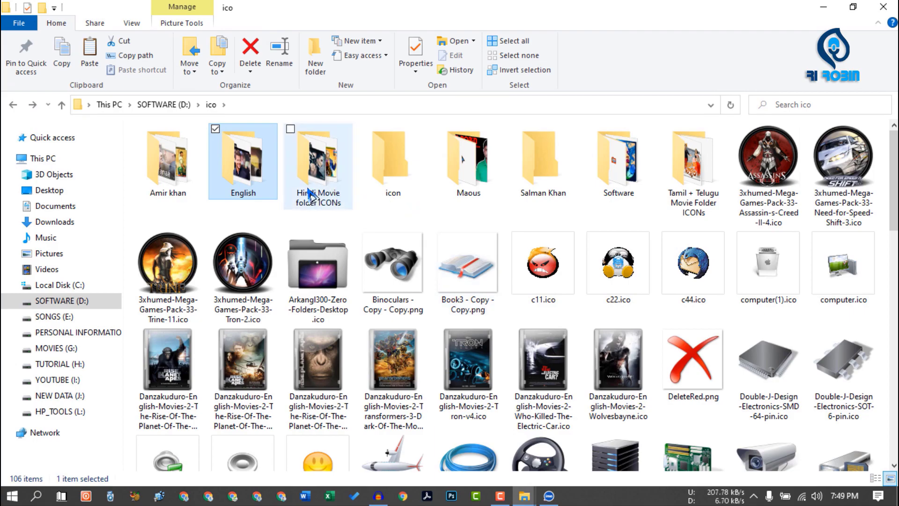
click(13, 105)
click(13, 105)
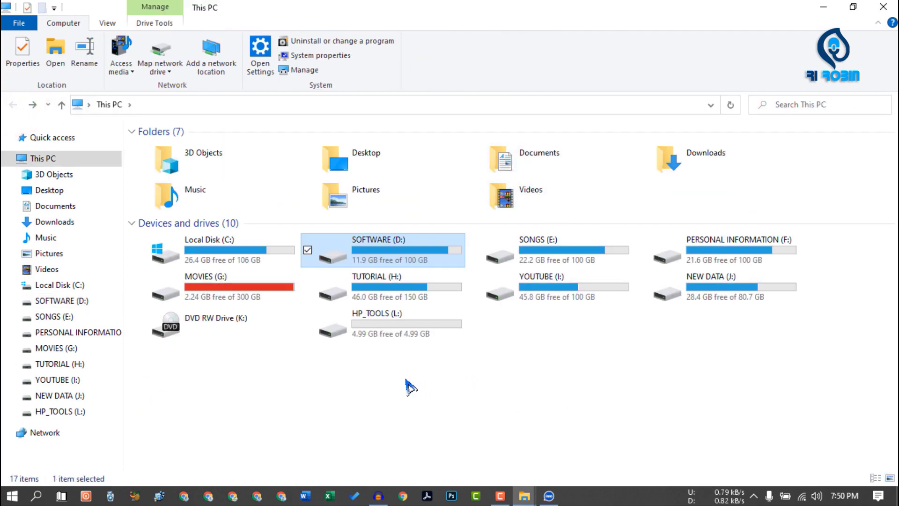
double_click(246, 286)
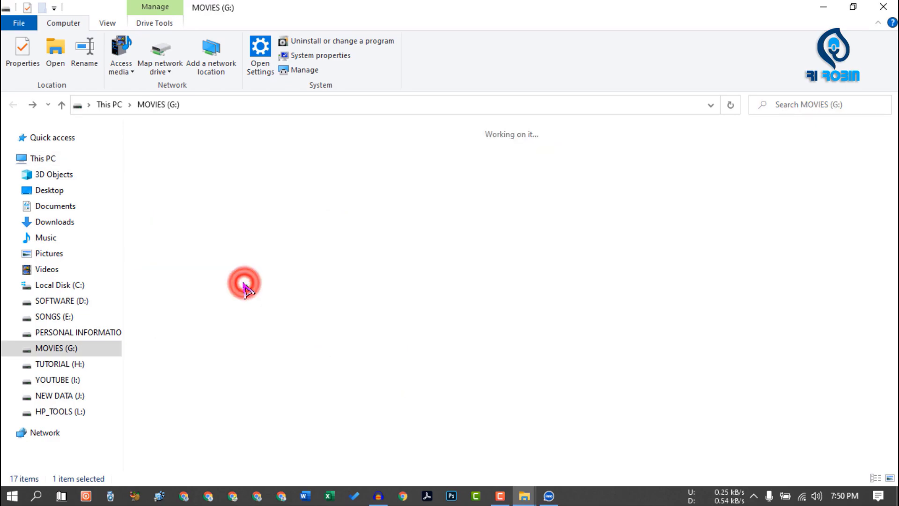
click(772, 201)
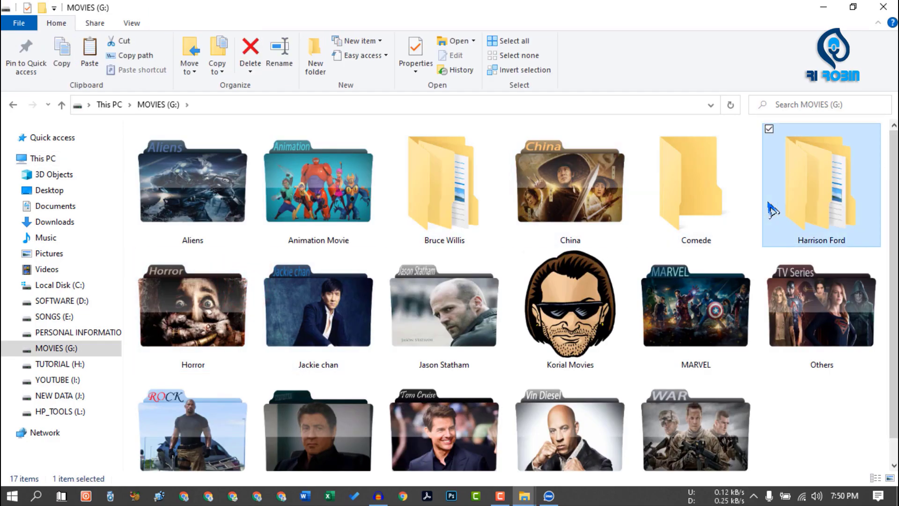
Open the icon selection dialog from the customization settings in the Harrison Ford folder's properties.
right_click(813, 194)
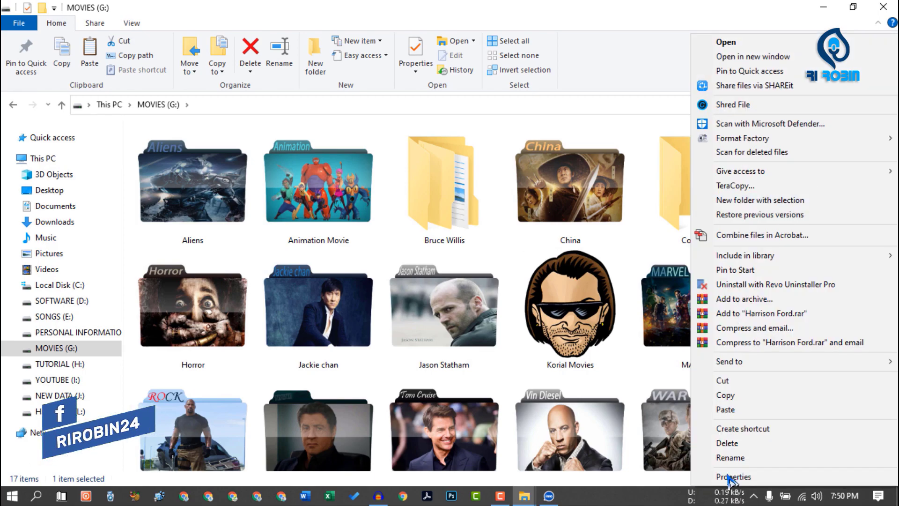
click(748, 477)
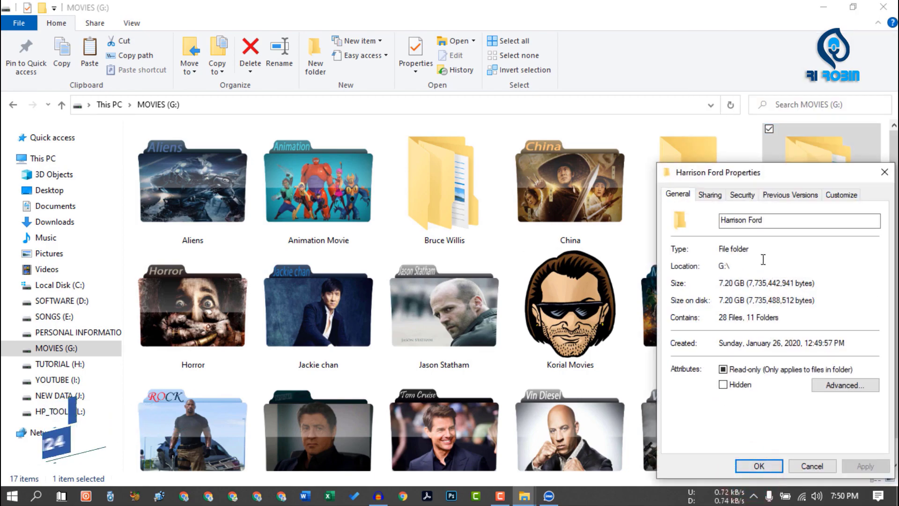
click(839, 194)
drag(815, 172, 658, 115)
click(538, 329)
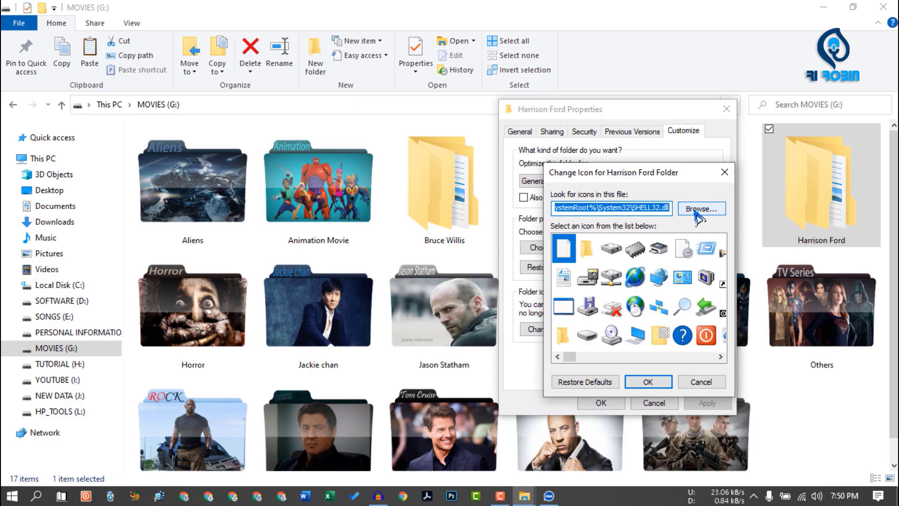
Browse to the ico\English folder on the SOFTWARE (D:) drive and choose Harrison Ford.ico as the folder icon.
click(701, 208)
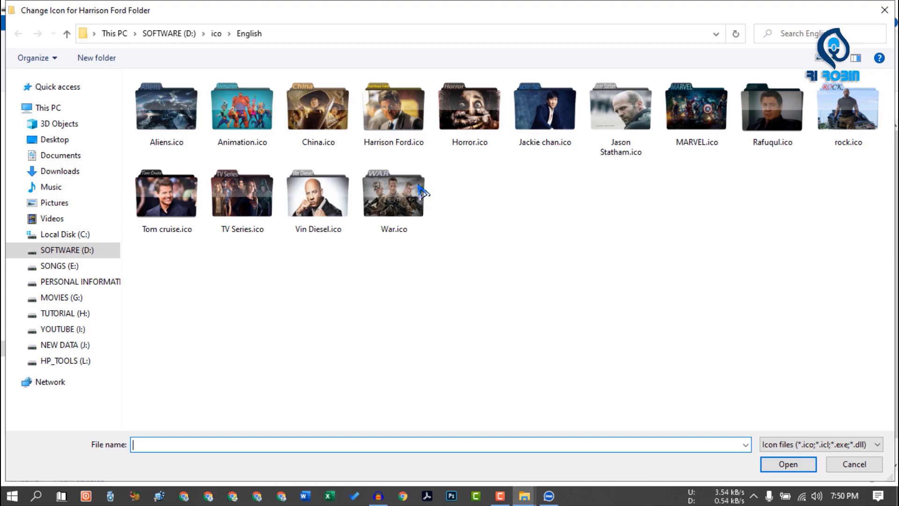
click(45, 108)
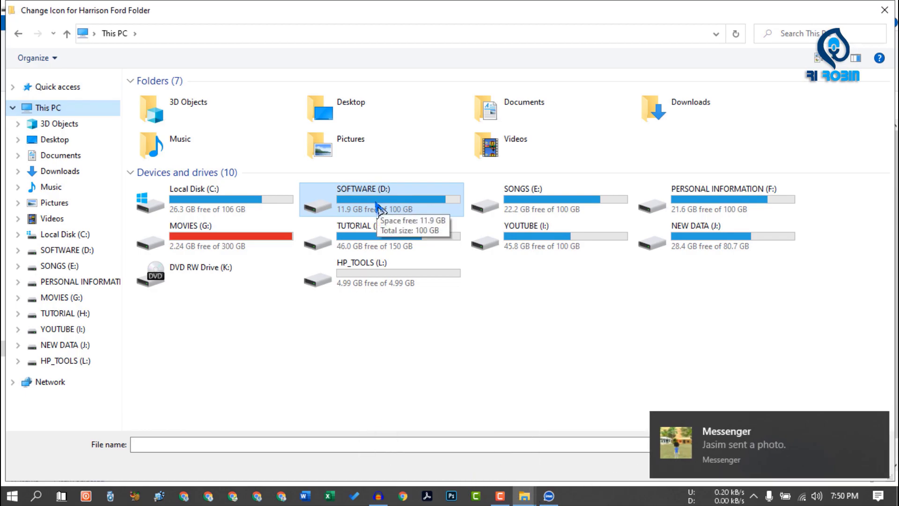
double_click(379, 206)
double_click(377, 209)
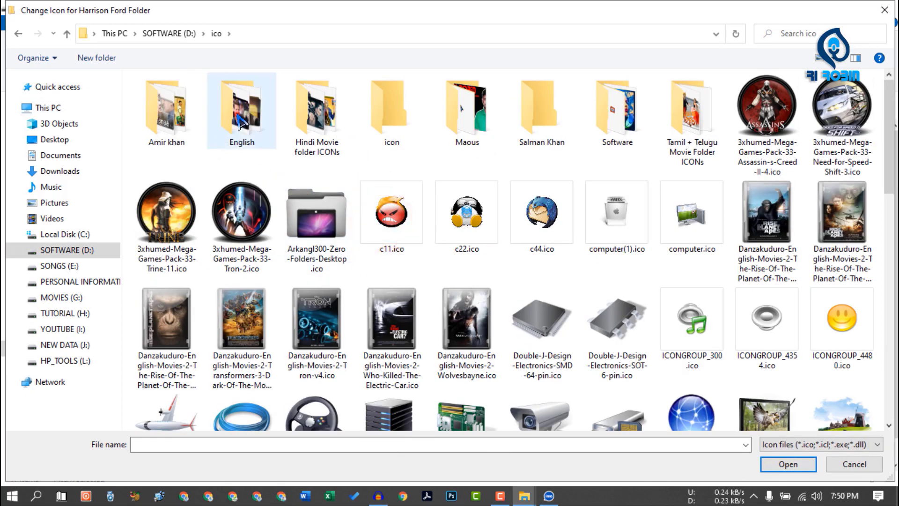
double_click(239, 121)
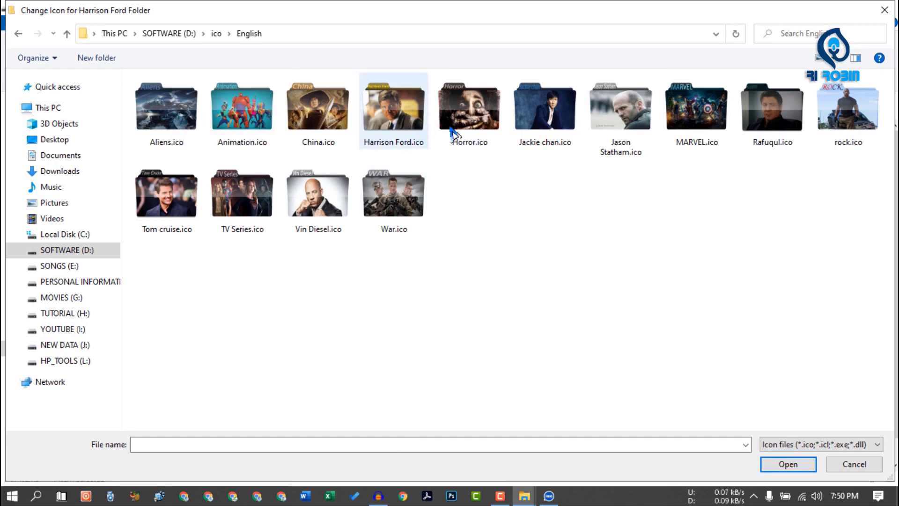
click(395, 112)
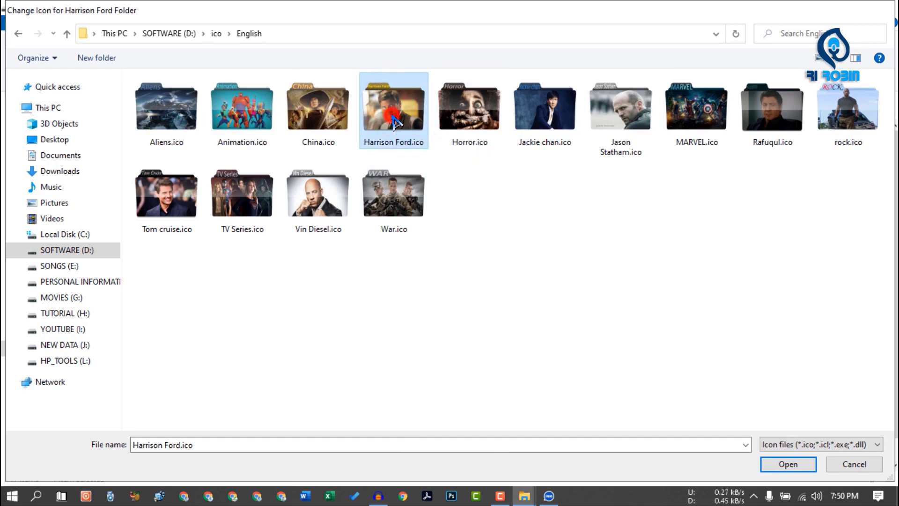
double_click(393, 119)
Apply the chosen icon to the Harrison Ford folder, close its properties, and refresh the MOVIES (G:) drive view.
click(649, 382)
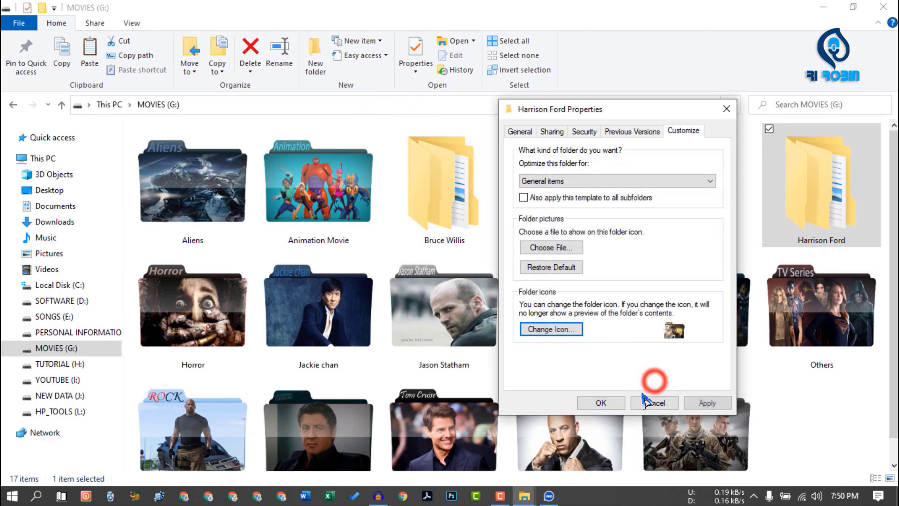
click(707, 403)
click(601, 403)
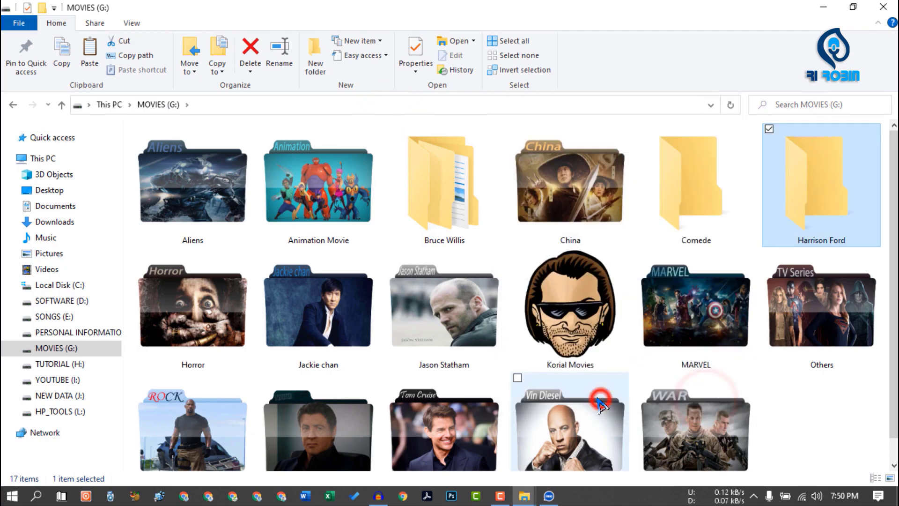
right_click(856, 444)
click(783, 310)
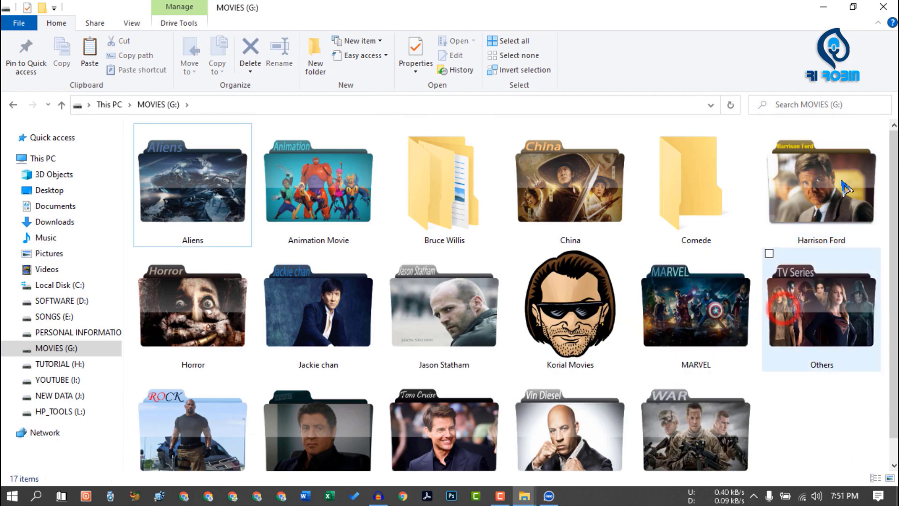
click(857, 173)
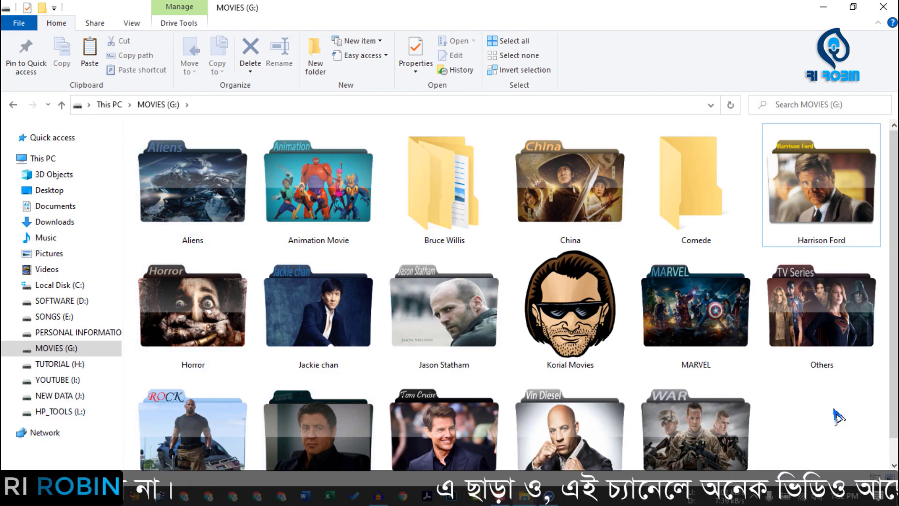
Look through the folders on the SOFTWARE (D:), MOVIES (G:) and TUTORIAL (H:) drives, ending back at This PC.
click(13, 105)
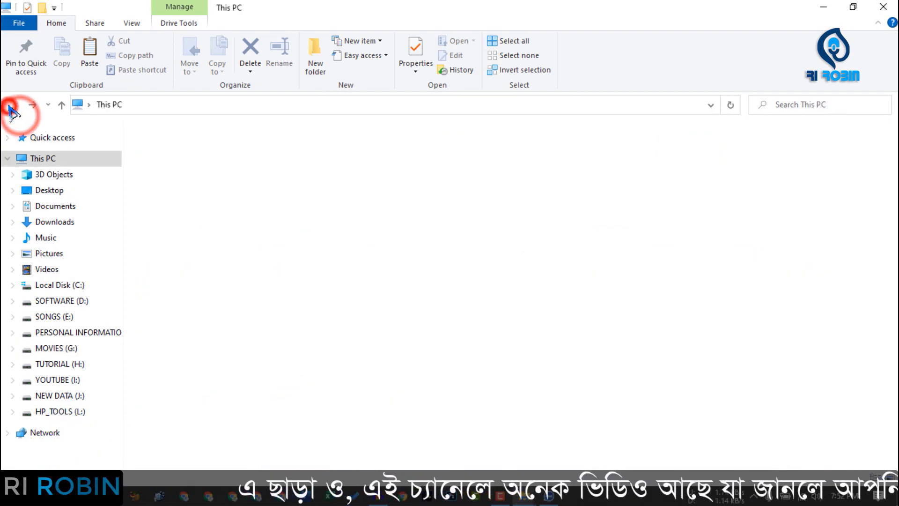
double_click(376, 244)
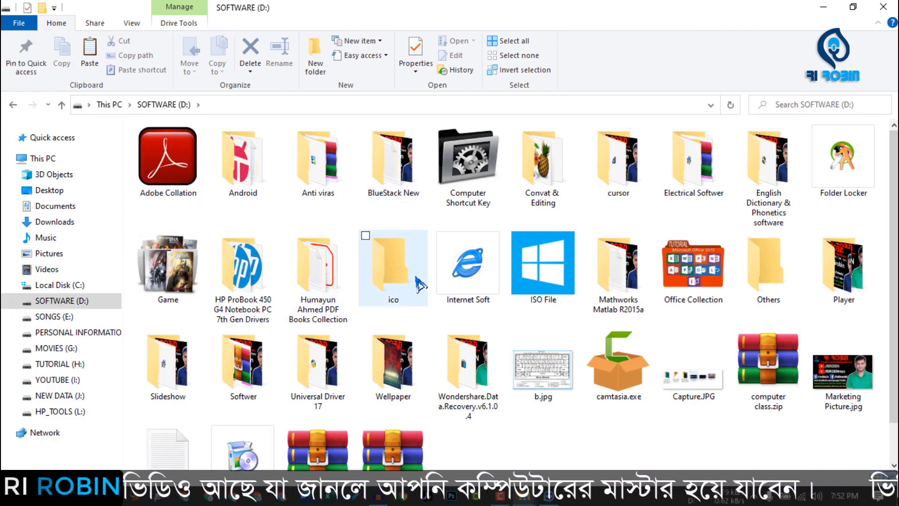
click(12, 104)
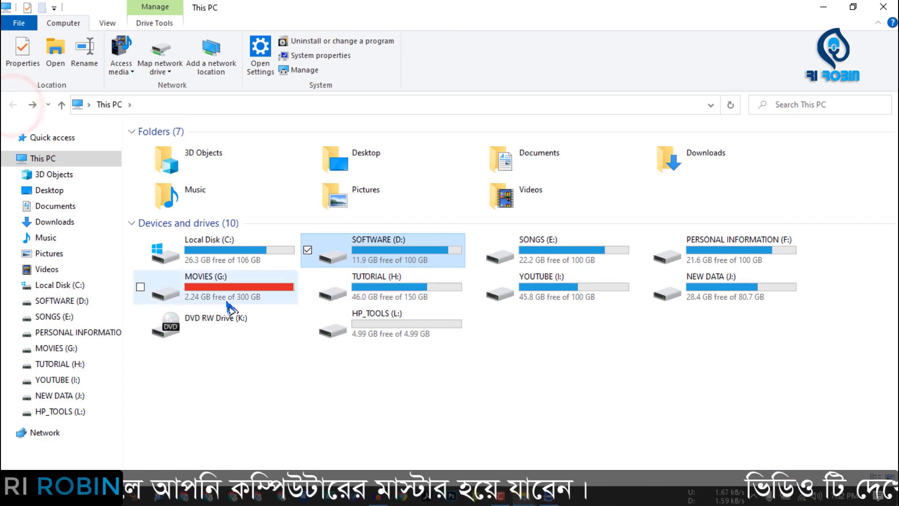
double_click(230, 304)
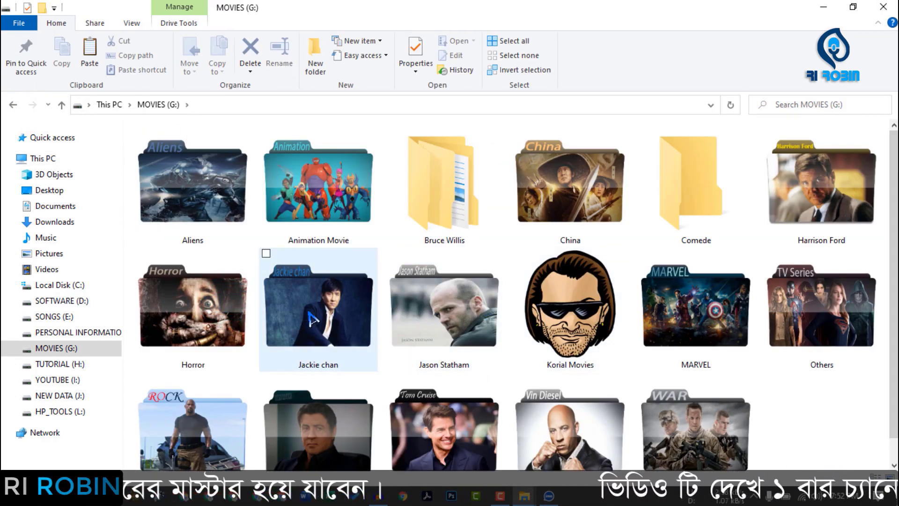
click(13, 105)
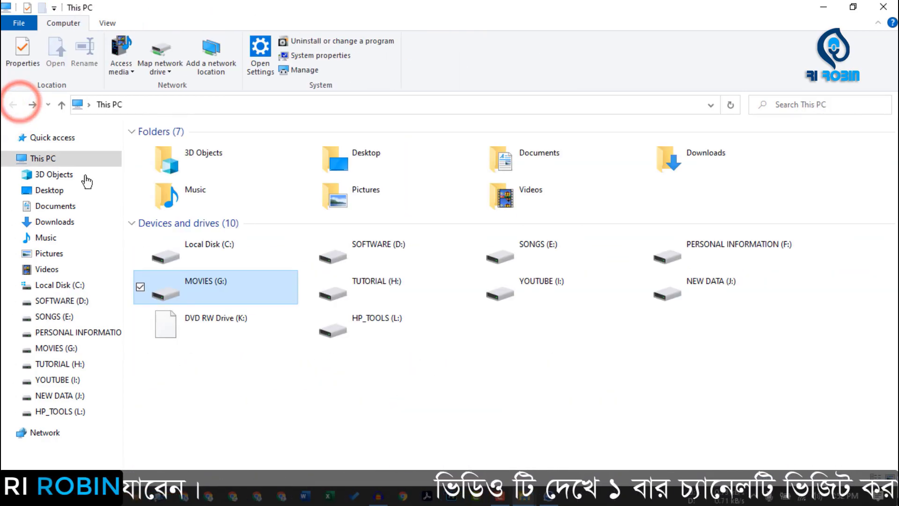
double_click(328, 246)
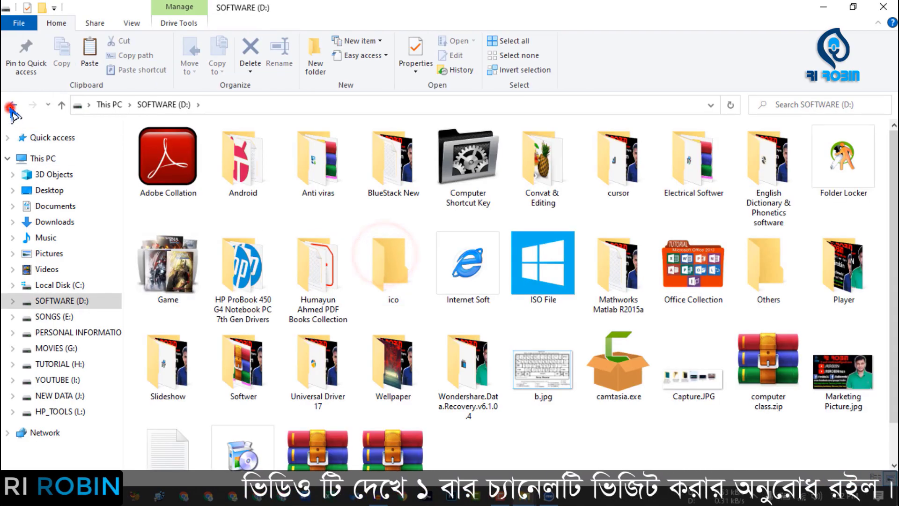
click(13, 106)
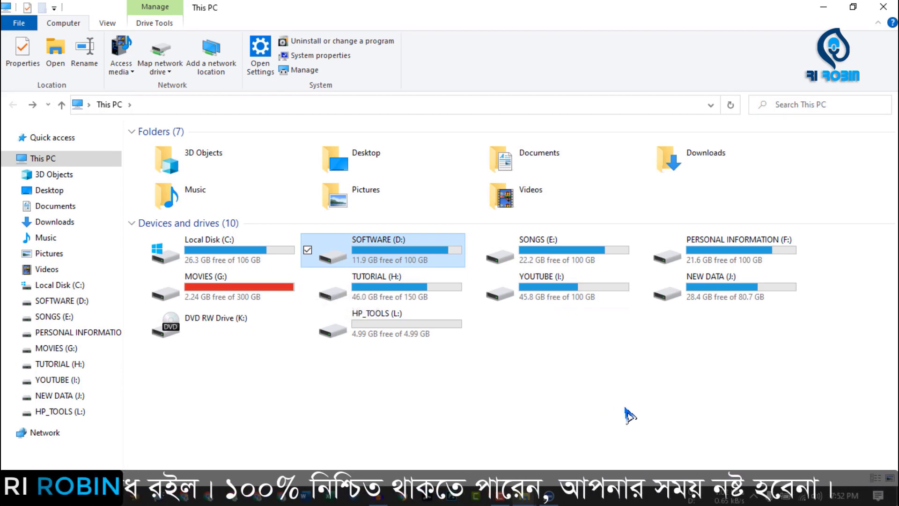
double_click(731, 245)
click(12, 104)
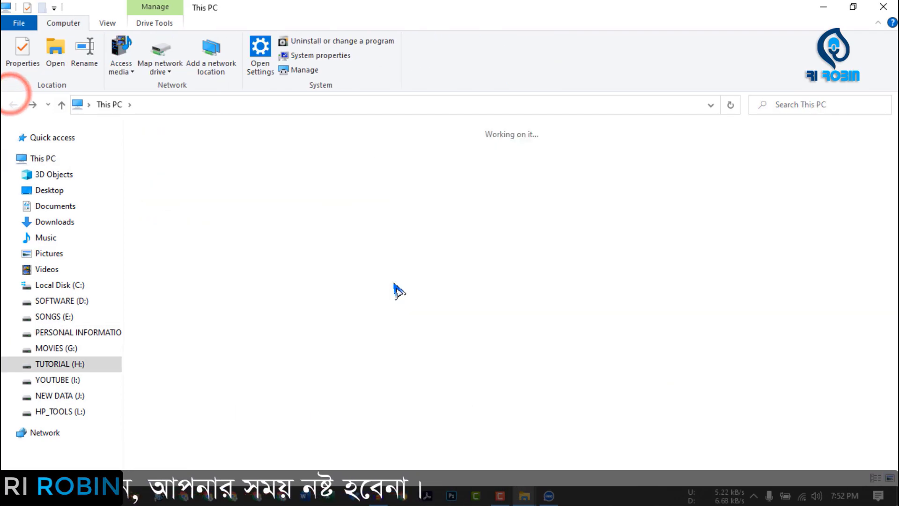
click(32, 104)
click(13, 112)
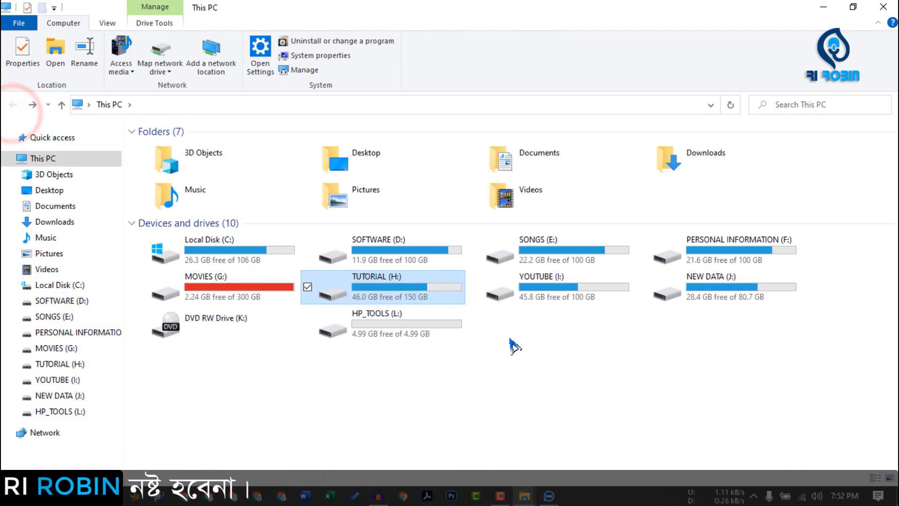